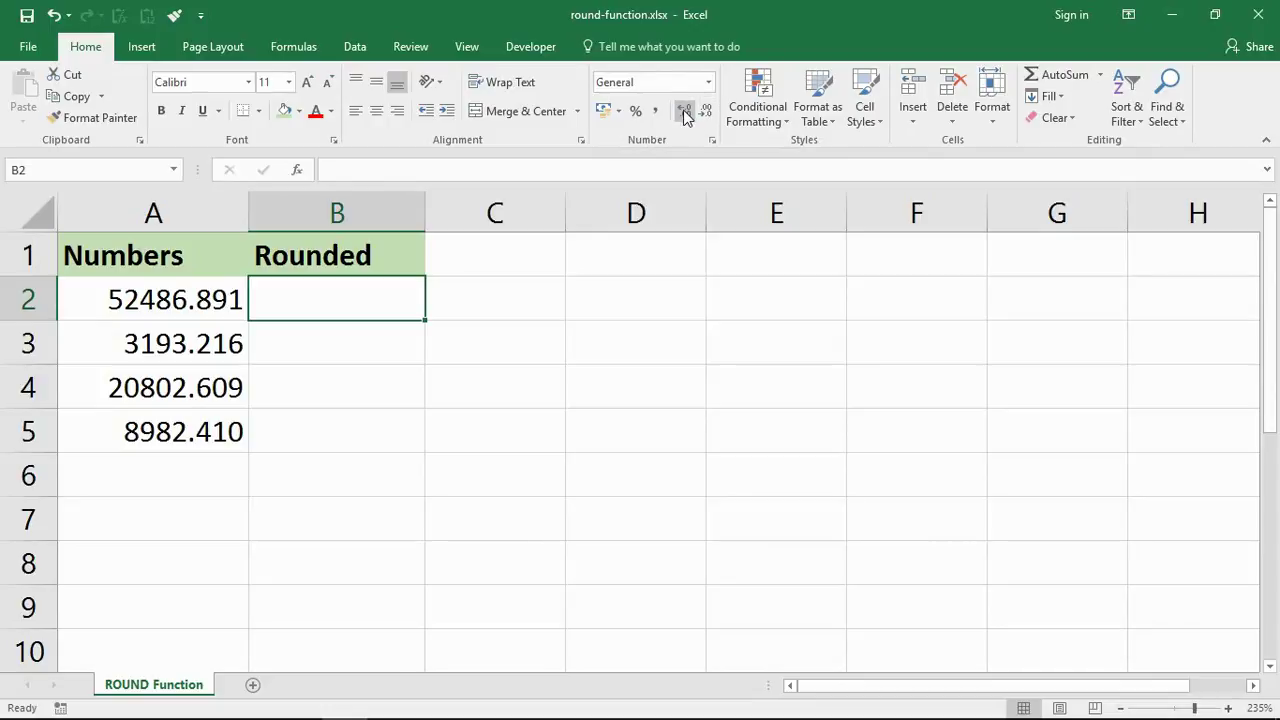
# Step: Open the Format Cells number options and cancel without changing anything
pyautogui.click(711, 140)
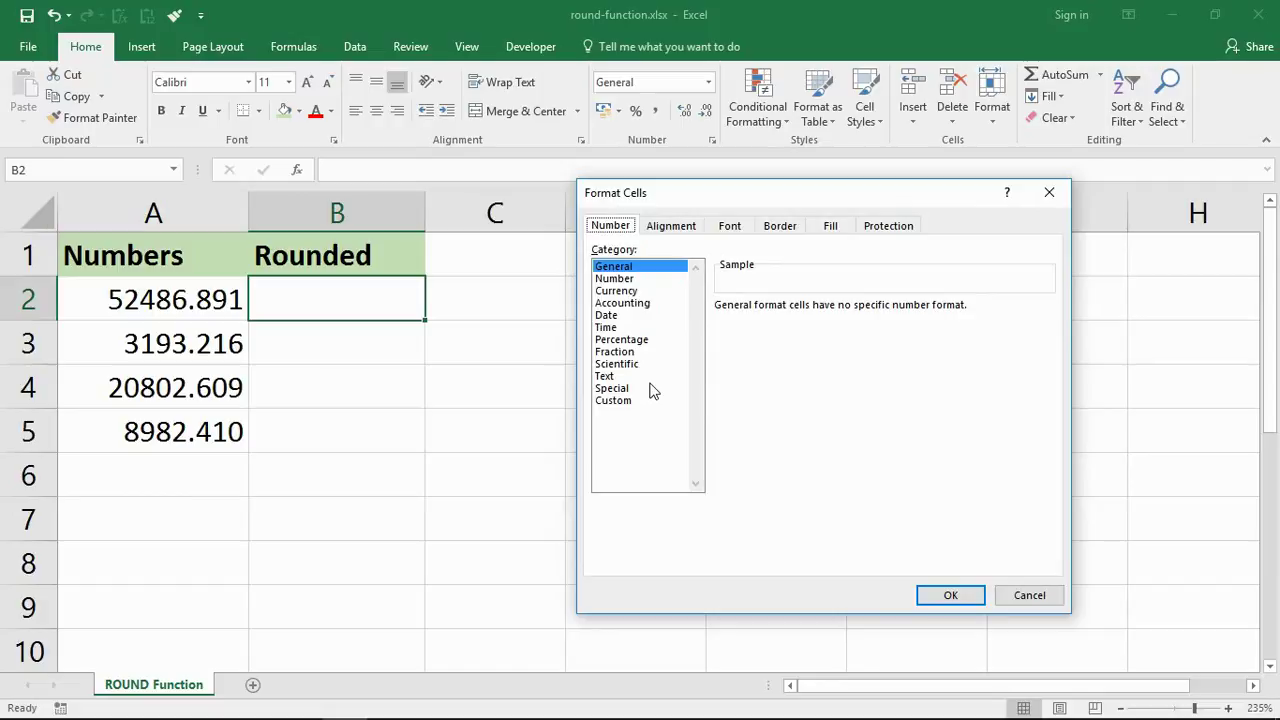
pyautogui.click(1055, 600)
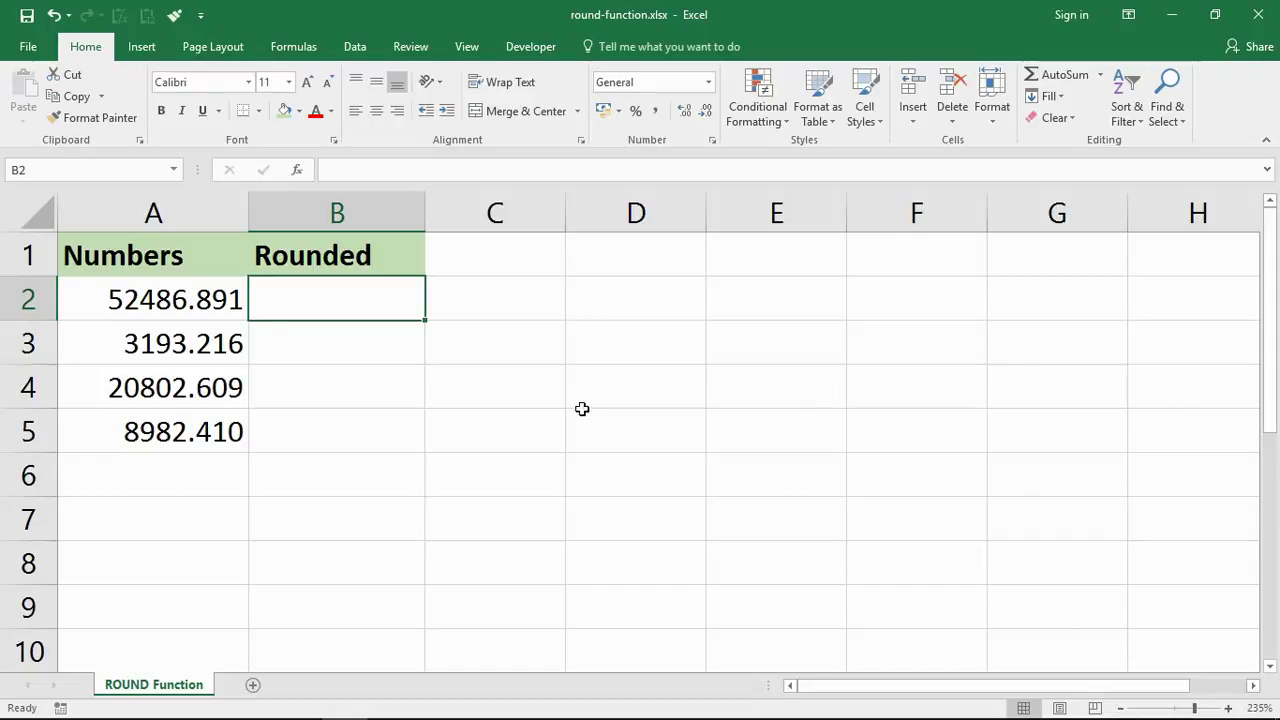
# Step: Begin the formula =ROUND(A2, in cell B2, using A2 as the number to round
pyautogui.moveTo(163, 292); pyautogui.dragTo(138, 432)
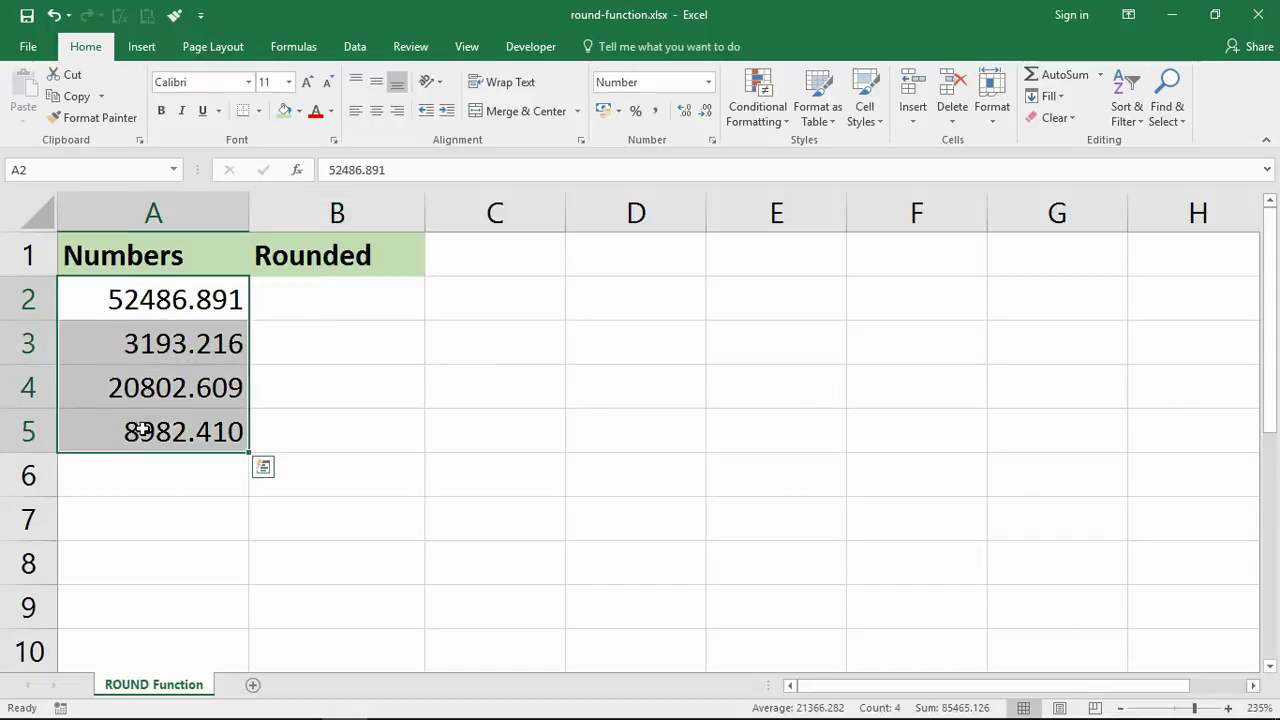
pyautogui.click(329, 297)
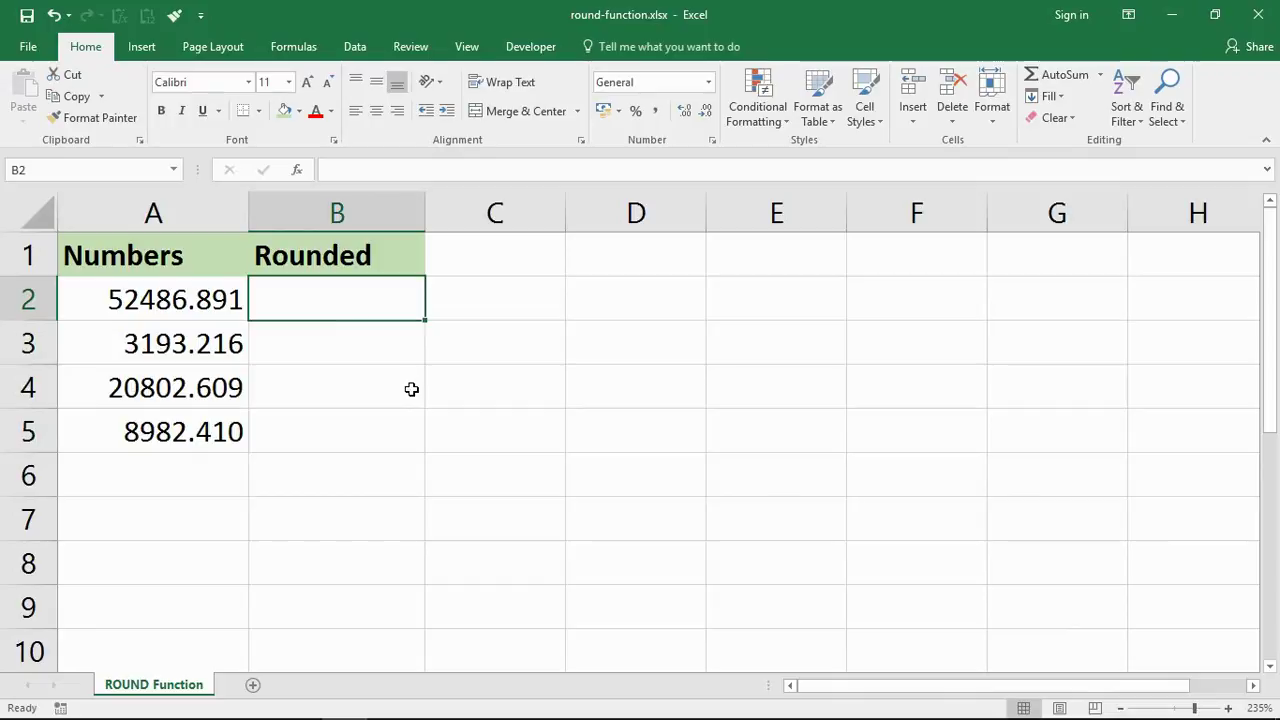
pyautogui.write('=ro')
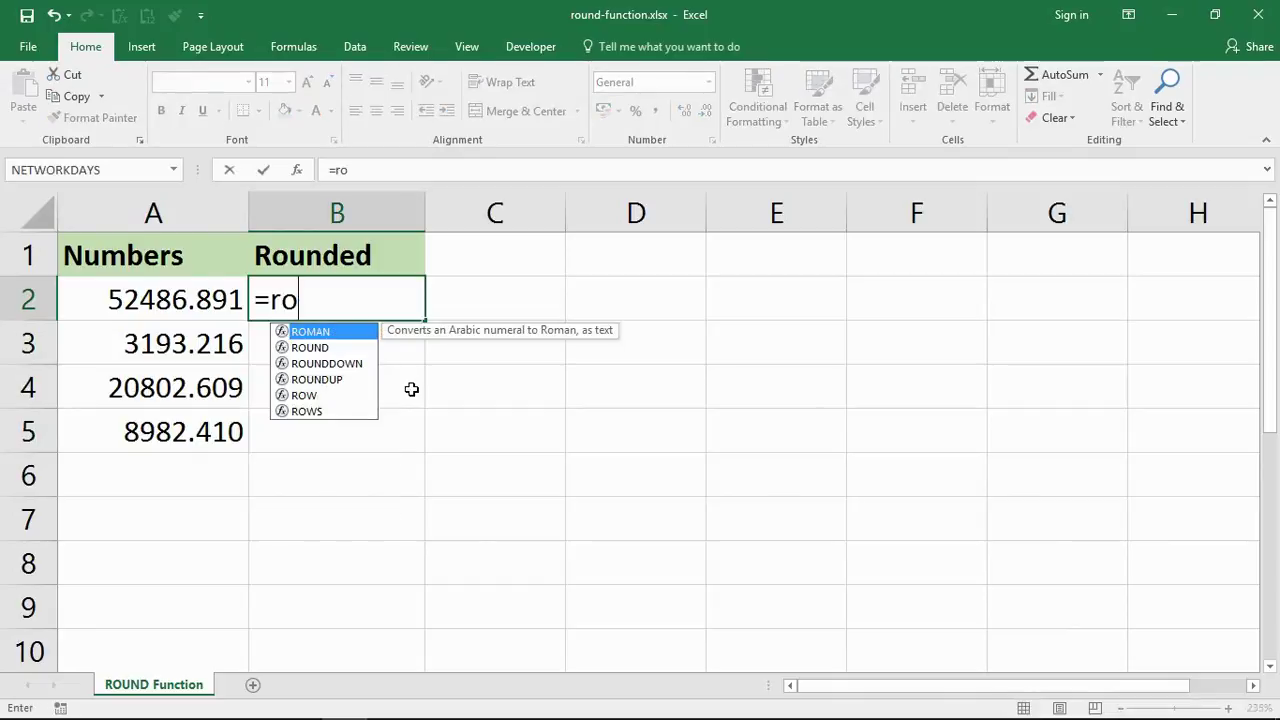
pyautogui.write('u')
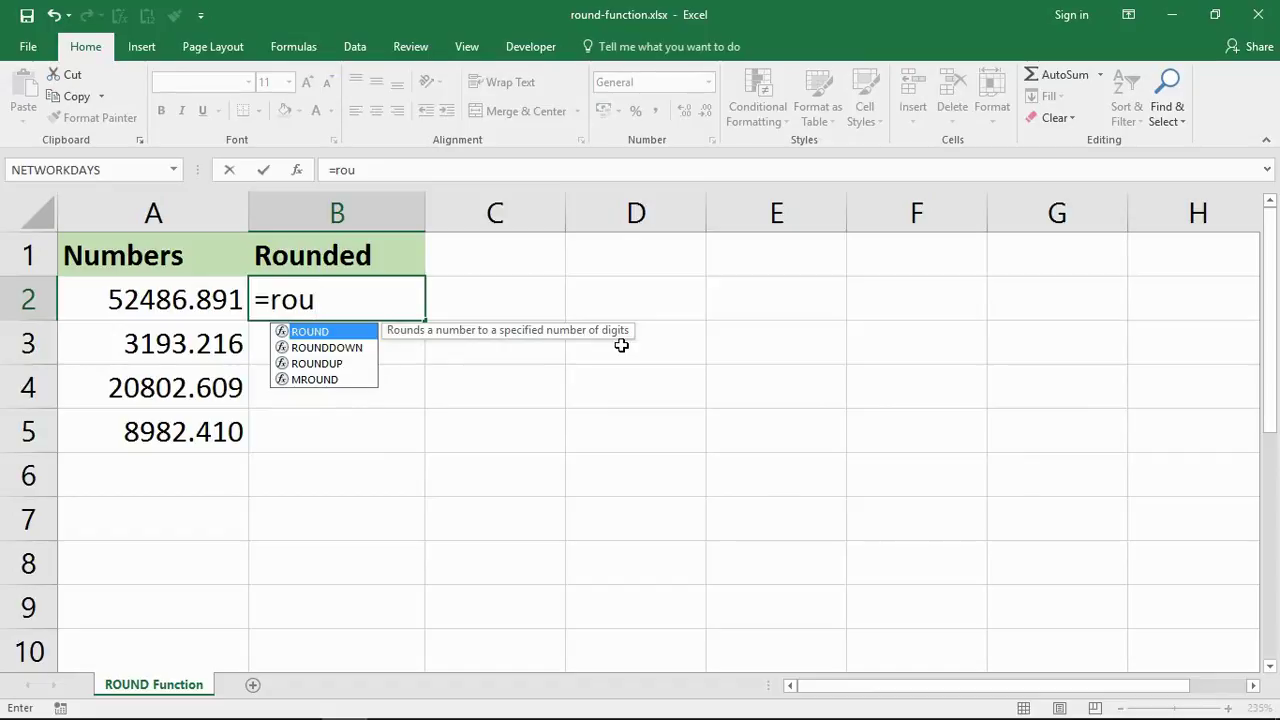
pyautogui.press('Tab')
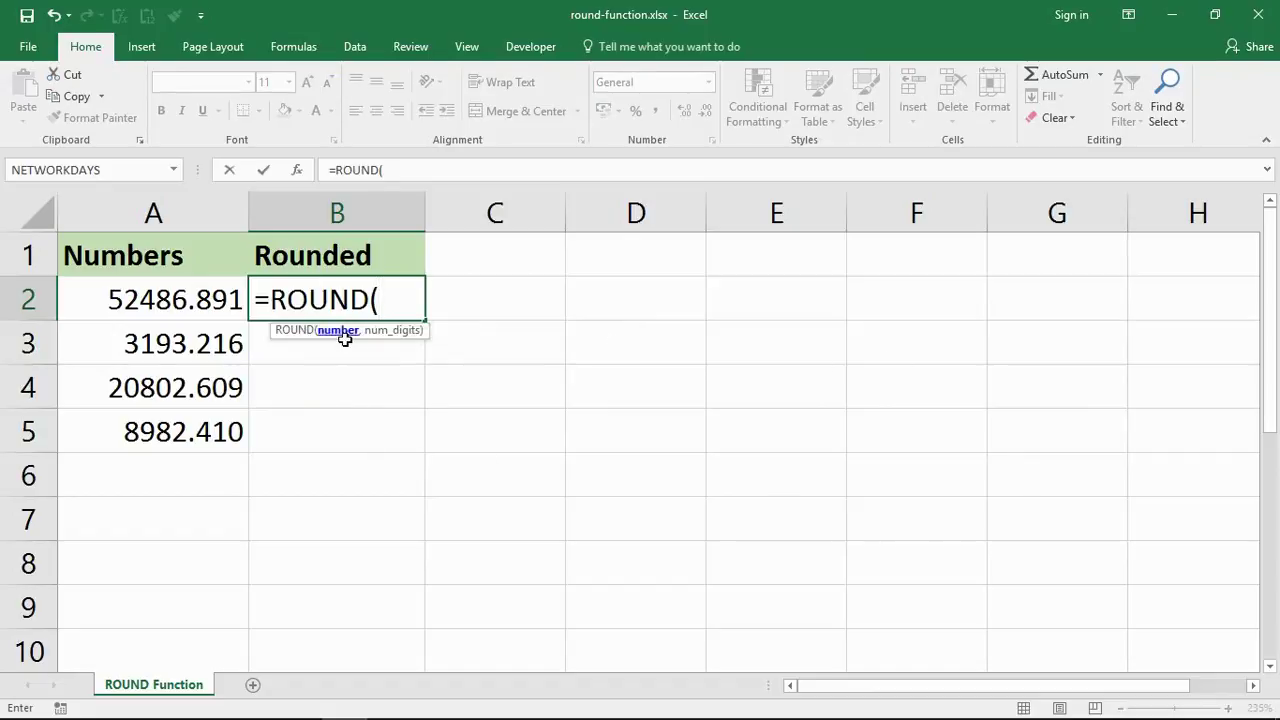
pyautogui.click(176, 300)
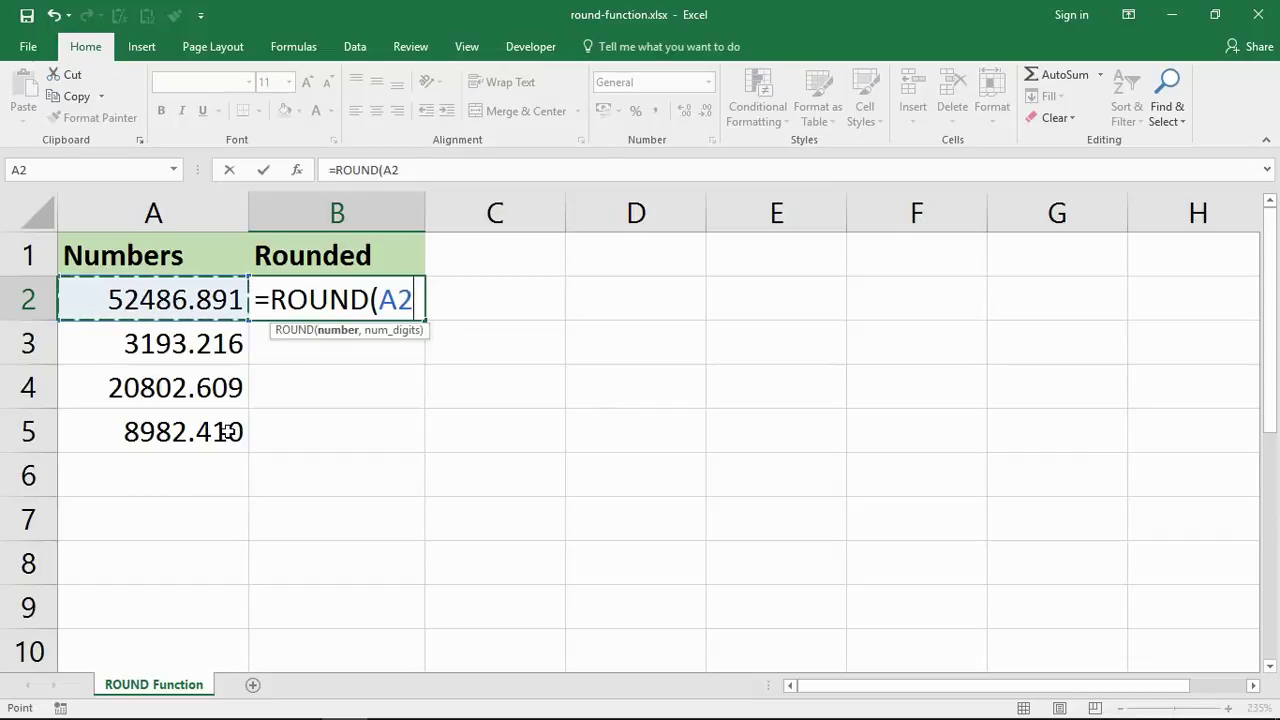
pyautogui.write(',2')
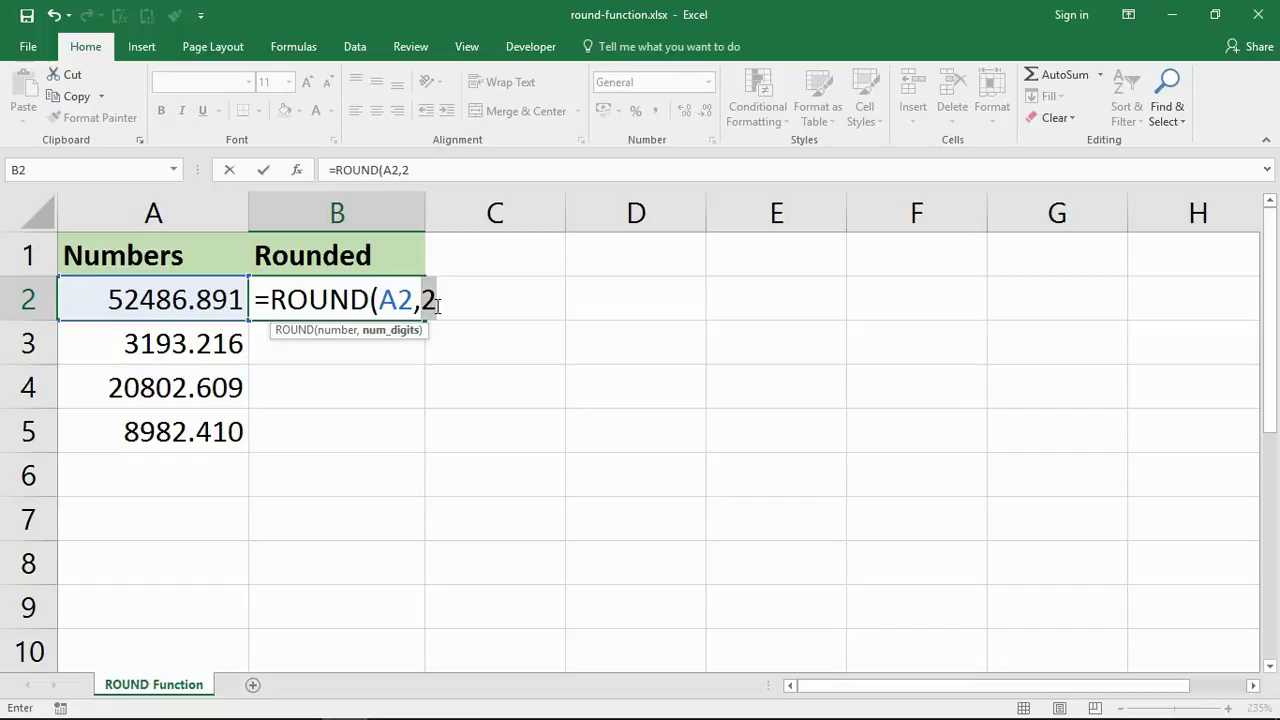
pyautogui.click(330, 288)
# Step: Finish =ROUND(A2,2) in B2 and copy it down to B5, comparing against A3 and A4
pyautogui.write(')')
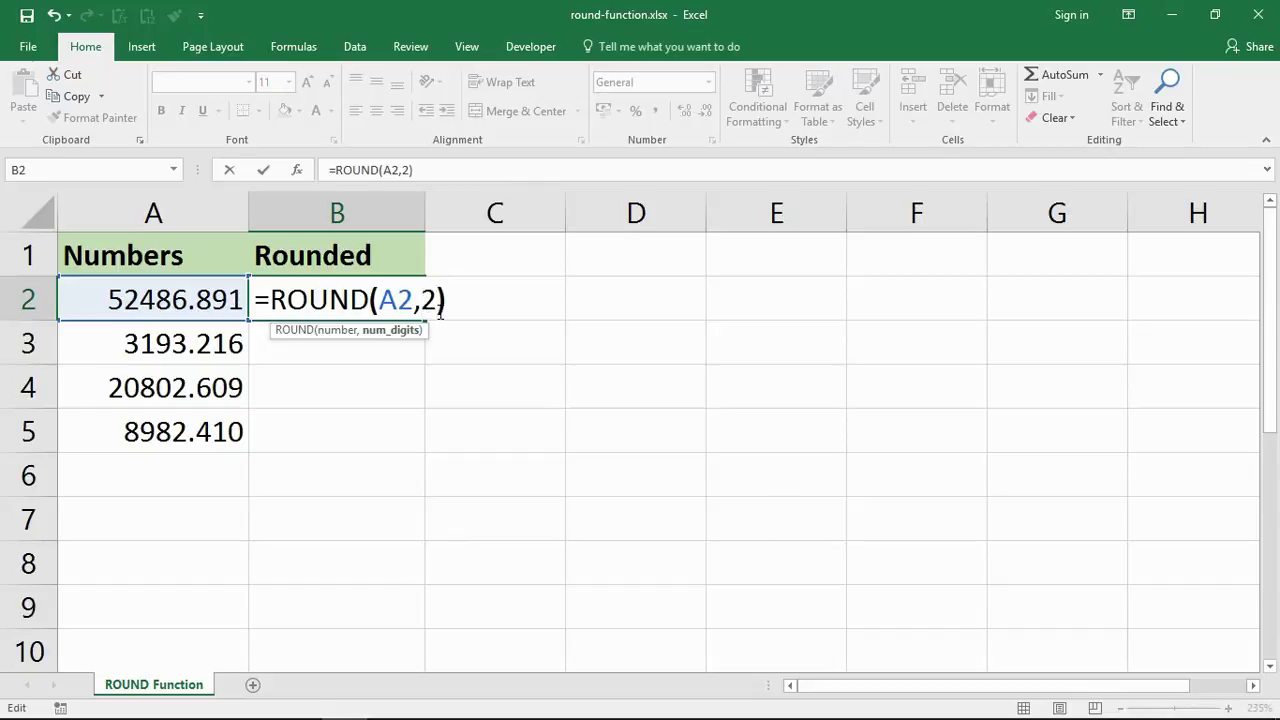
pyautogui.press('Return')
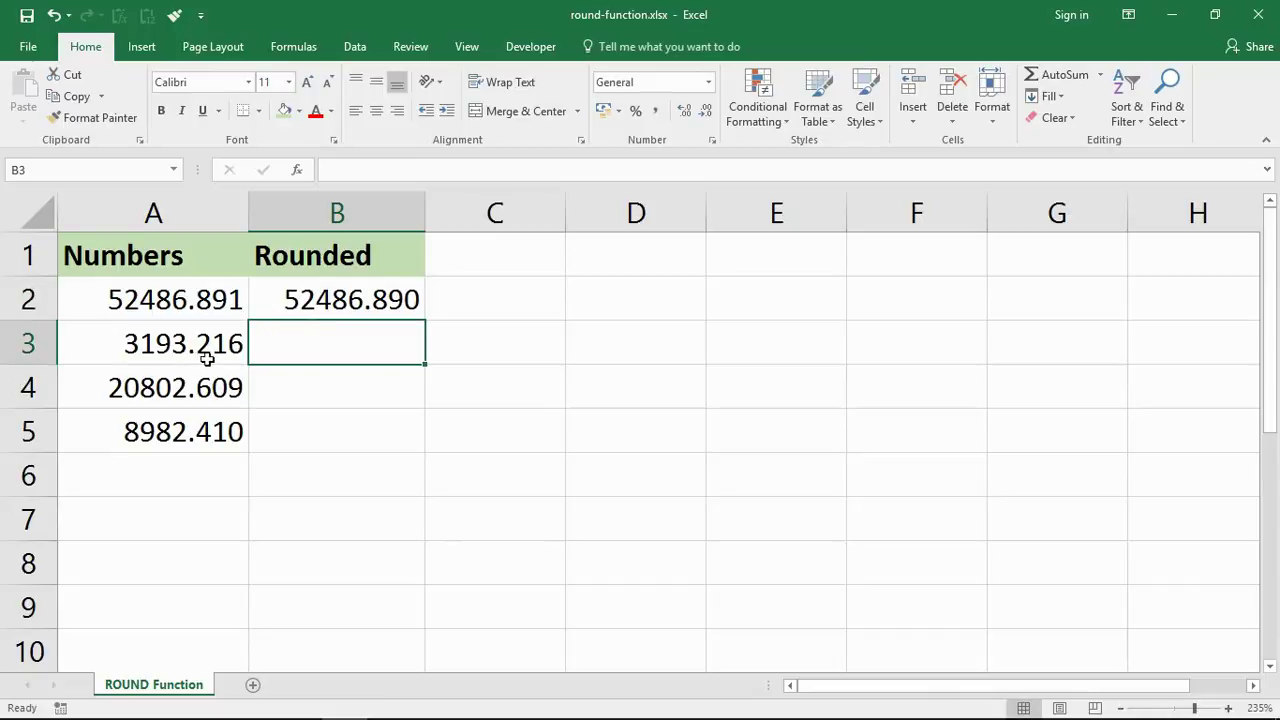
pyautogui.click(222, 358)
pyautogui.click(415, 310)
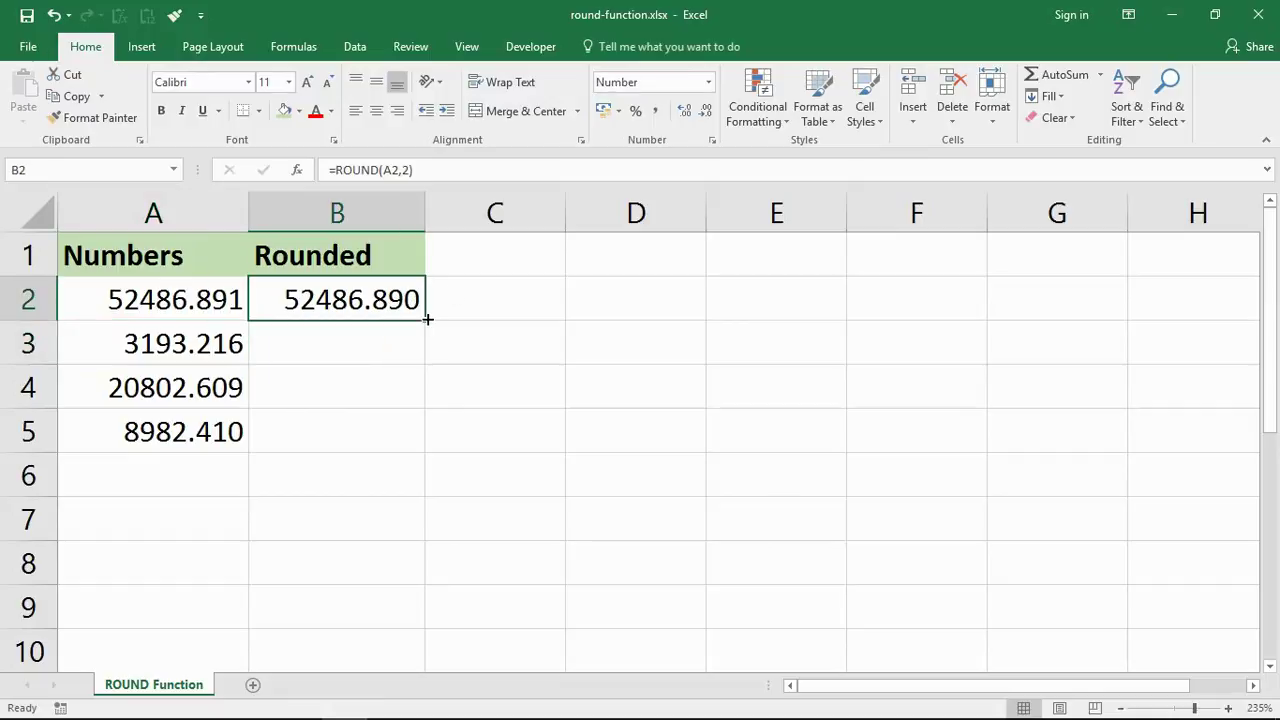
pyautogui.moveTo(425, 321); pyautogui.dragTo(423, 441)
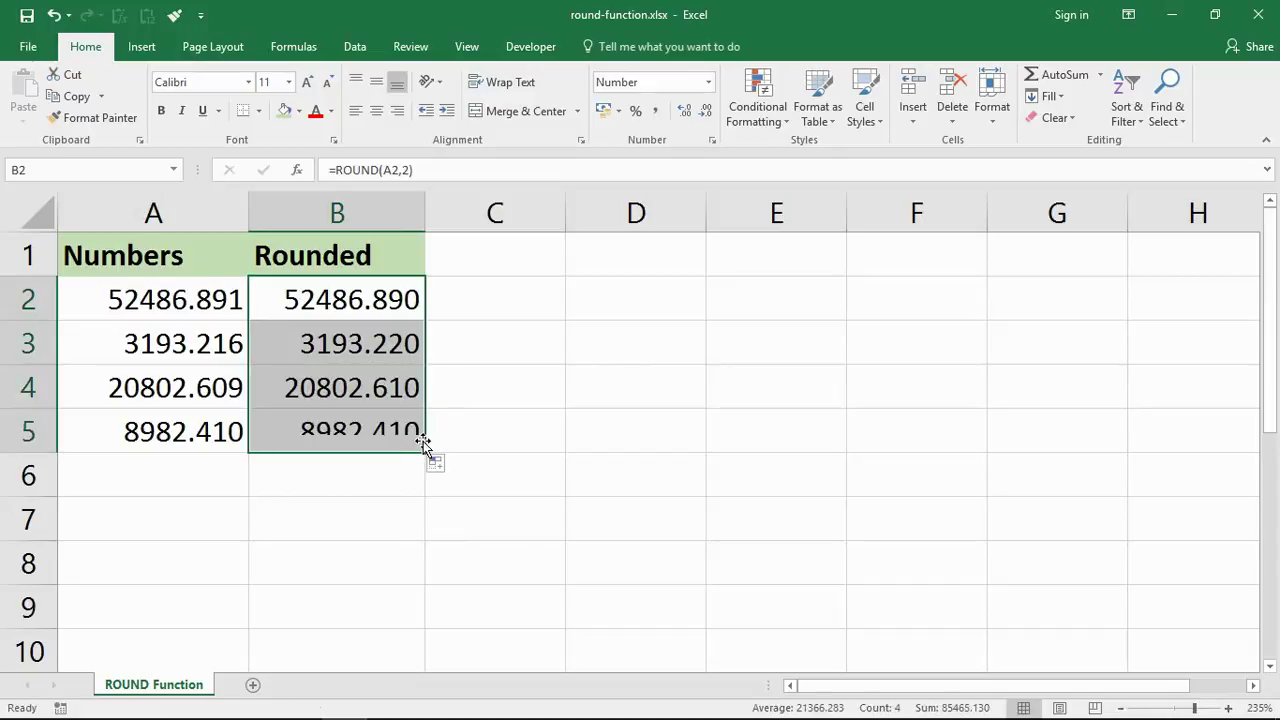
pyautogui.click(222, 390)
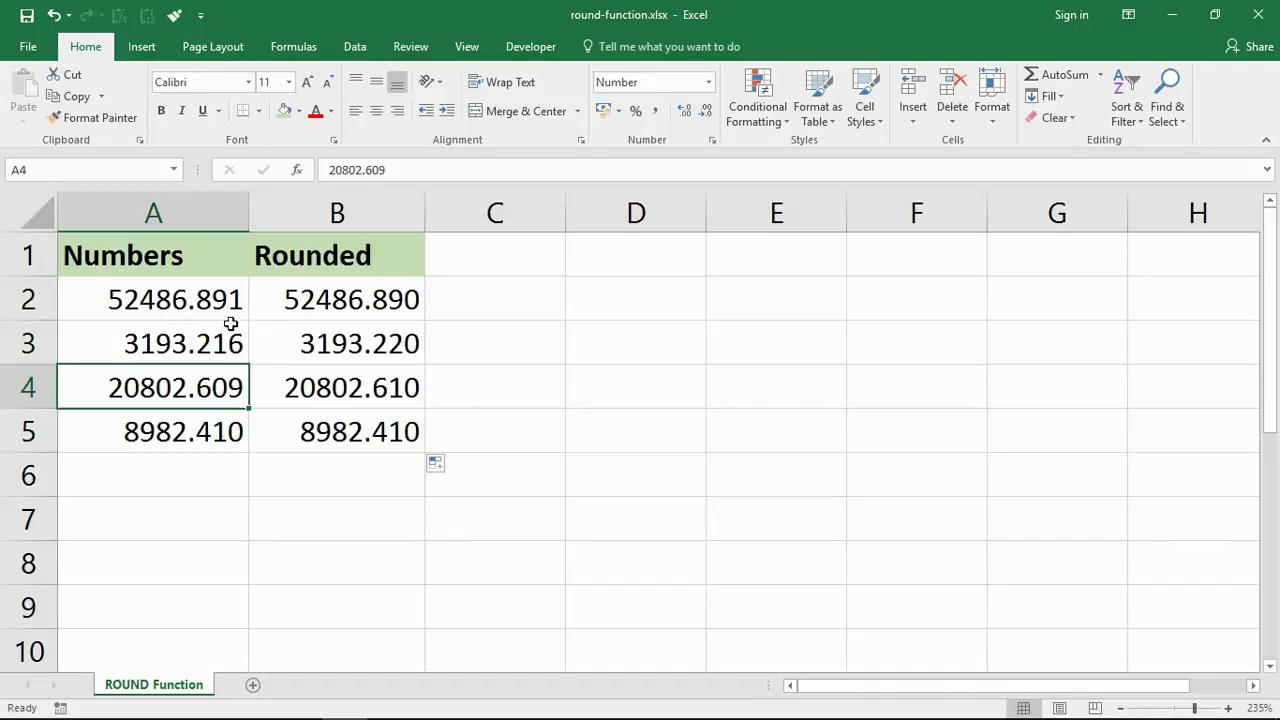
# Step: Change B2's formula to =ROUND(A2,0) so it shows 52487.000
pyautogui.doubleClick(380, 300)
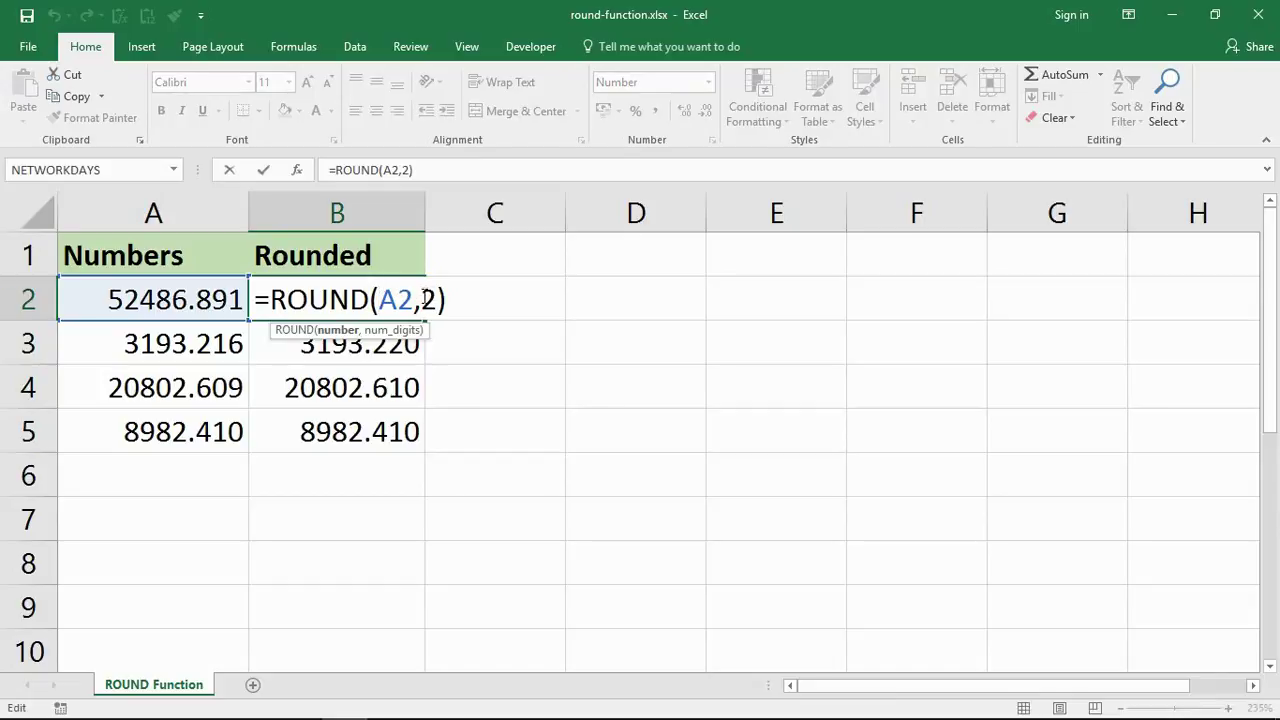
pyautogui.doubleClick(428, 300)
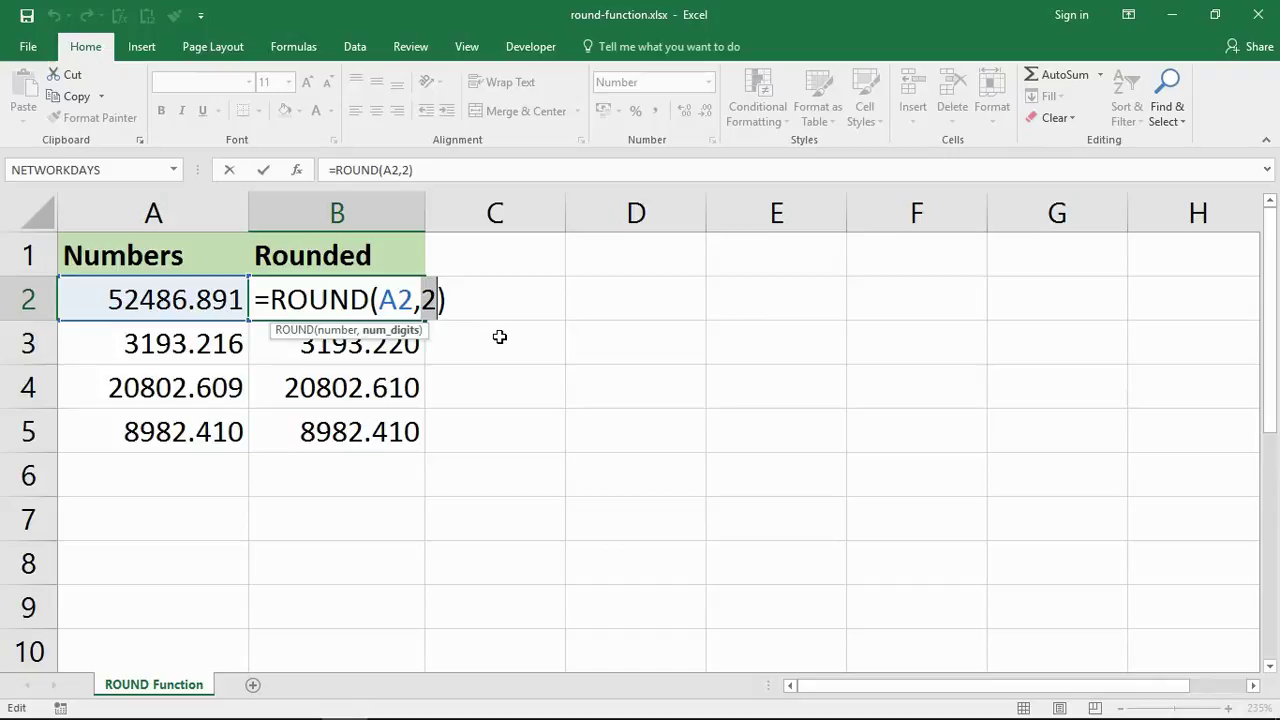
pyautogui.write('0')
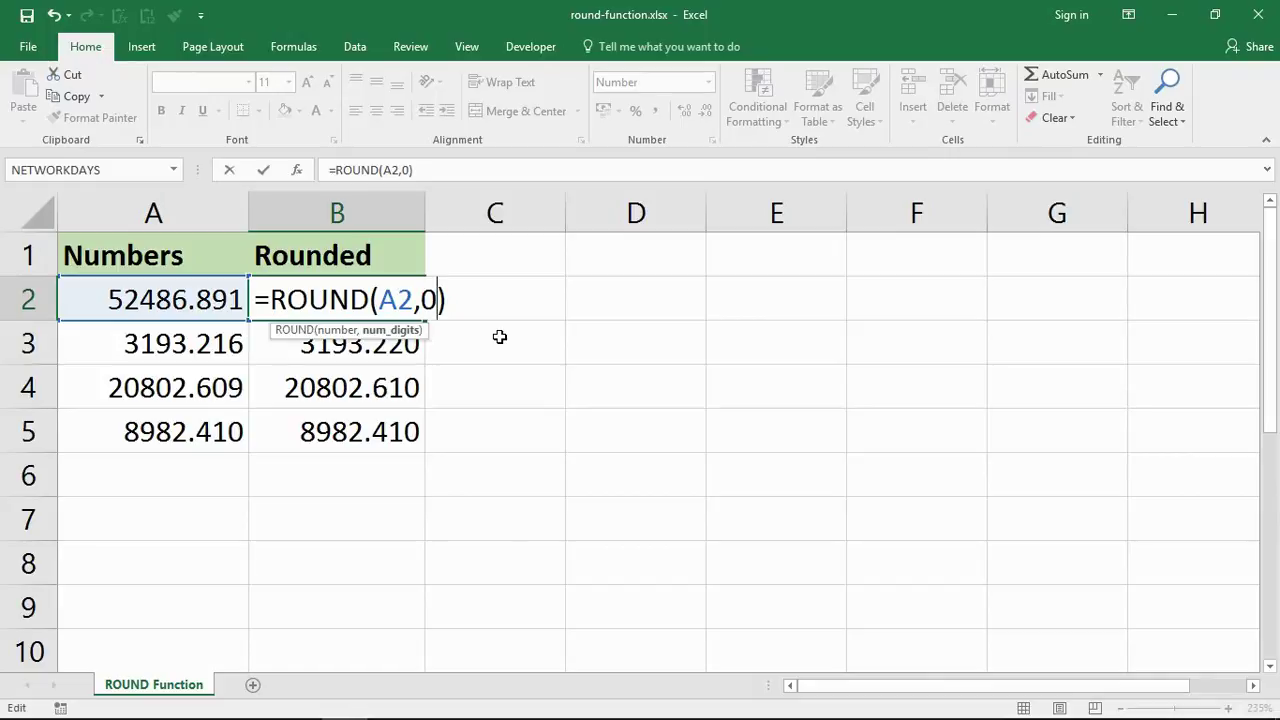
pyautogui.press('Return')
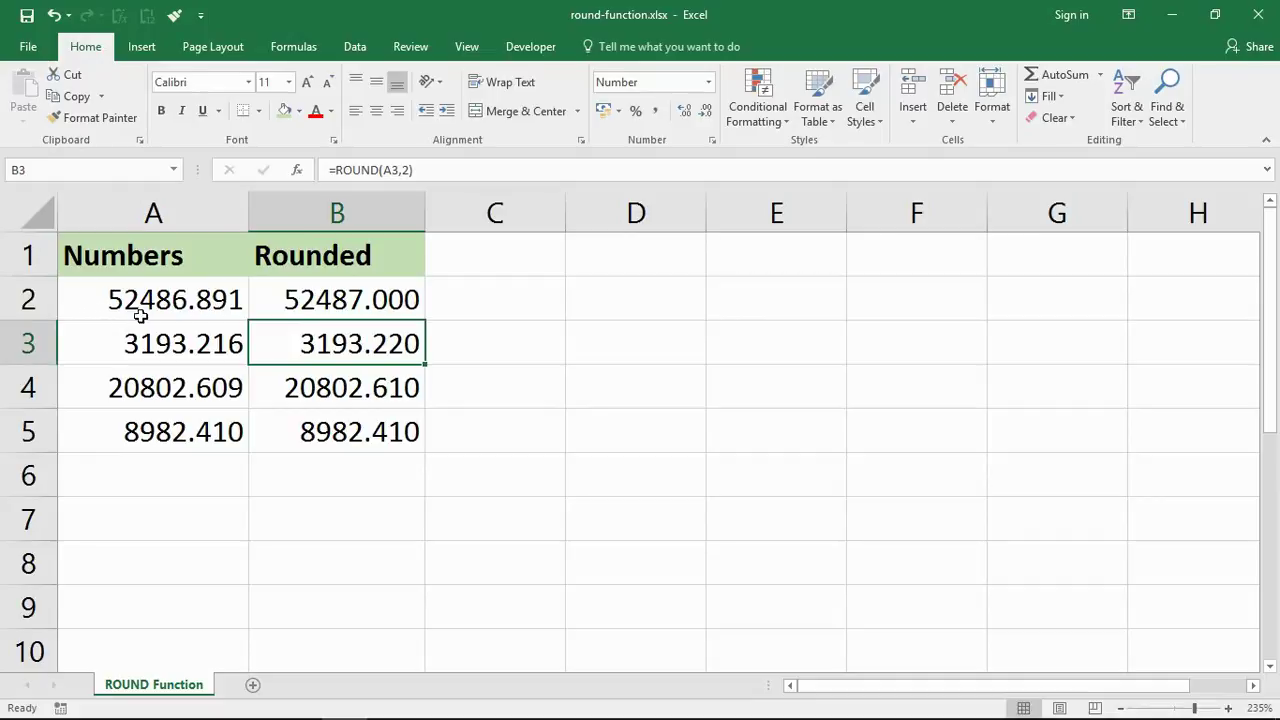
# Step: Inspect the decimal digits of the original values in A3, A4 and A5 (8982.41)
pyautogui.click(191, 354)
pyautogui.doubleClick(191, 354)
pyautogui.moveTo(228, 350); pyautogui.dragTo(220, 390)
pyautogui.click(180, 386)
pyautogui.doubleClick(186, 386)
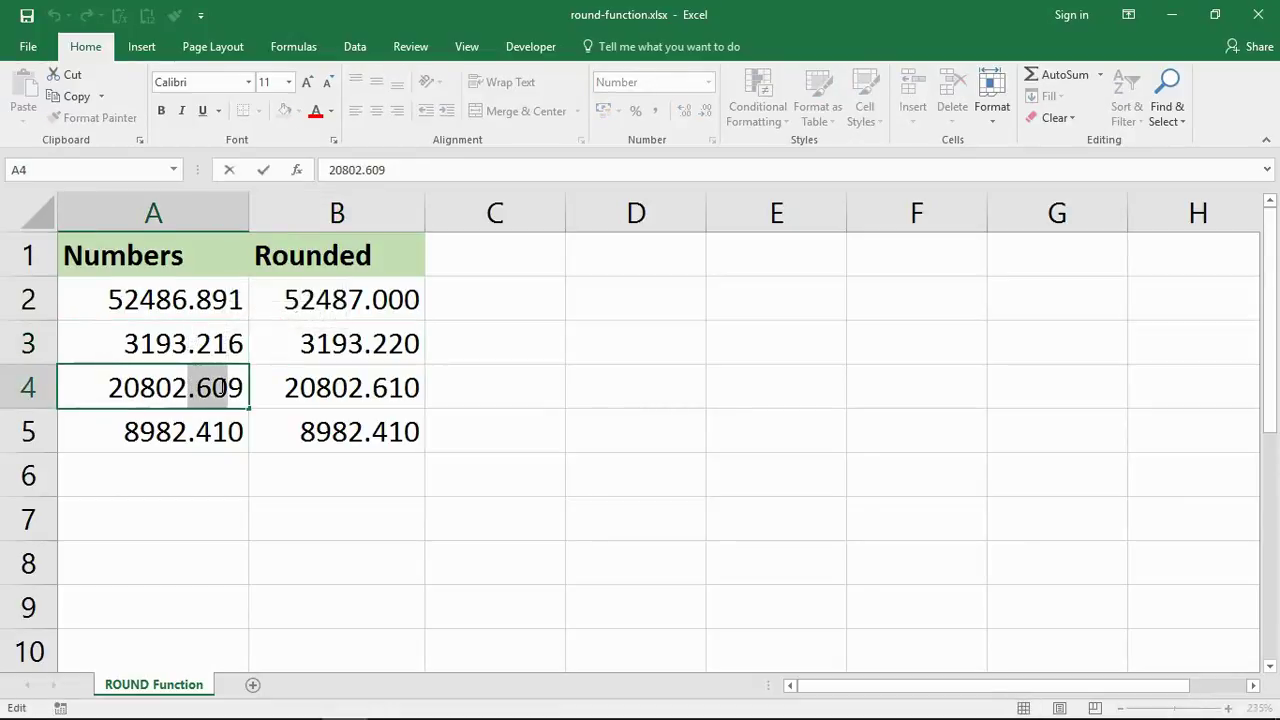
pyautogui.doubleClick(186, 432)
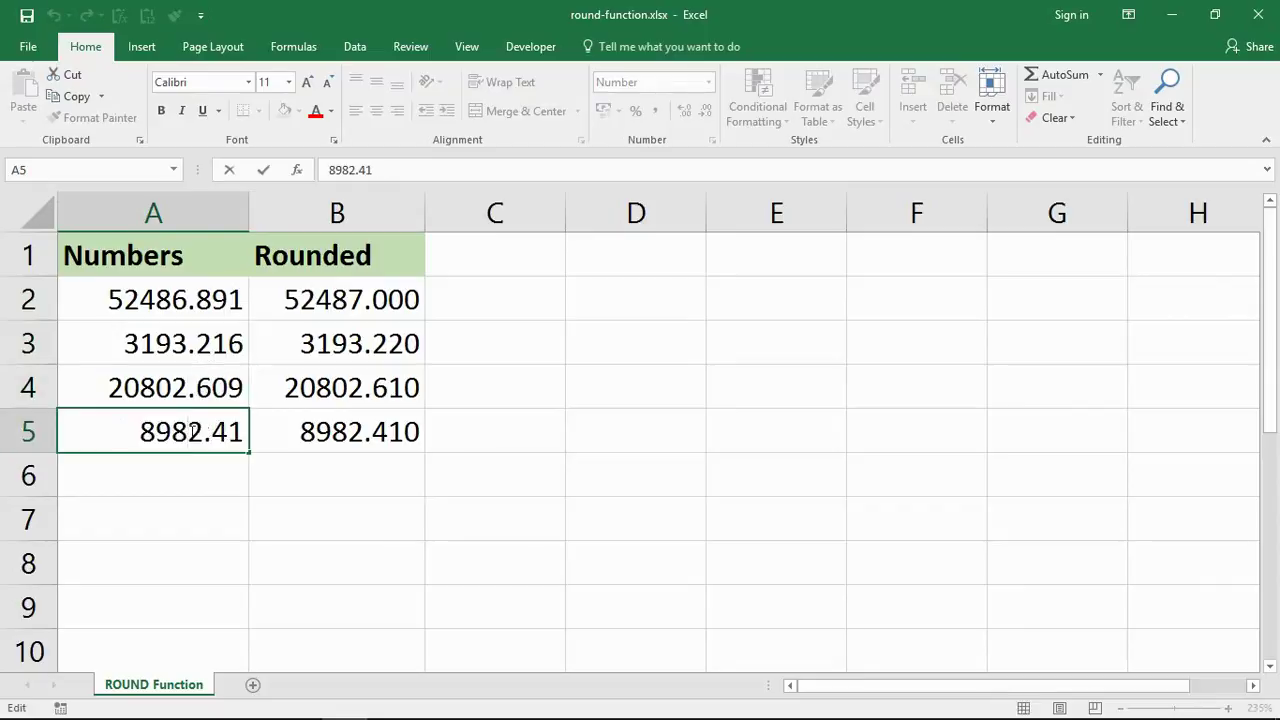
pyautogui.moveTo(205, 432); pyautogui.dragTo(229, 432)
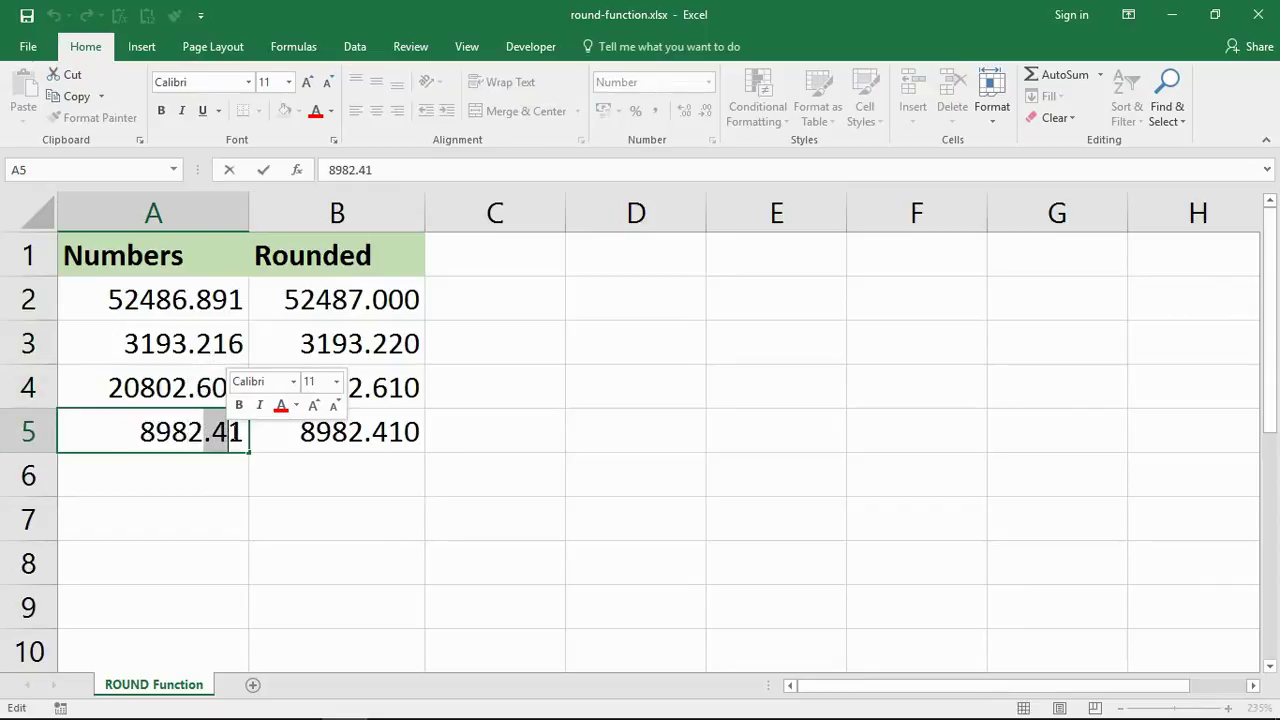
# Step: Select B2:B5 and try showing fewer, then more, decimal places on the results
pyautogui.click(371, 303)
pyautogui.moveTo(371, 303); pyautogui.dragTo(373, 433)
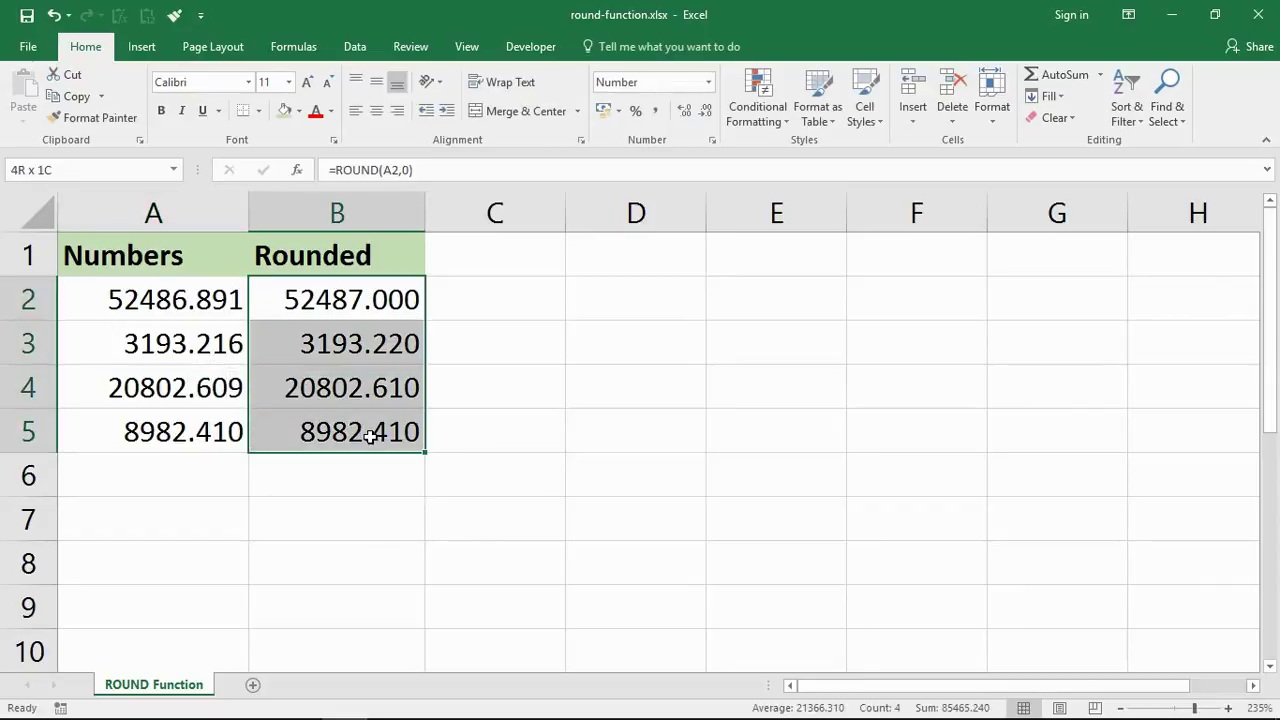
pyautogui.click(706, 117)
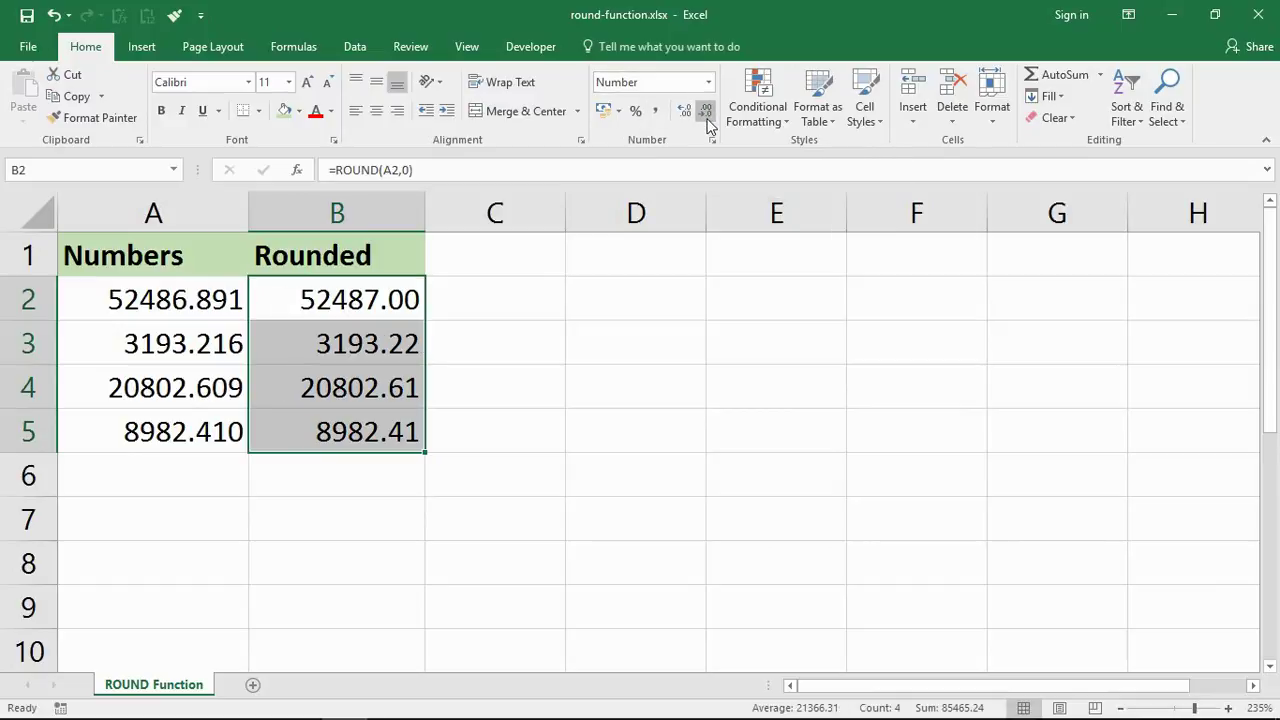
pyautogui.click(707, 118)
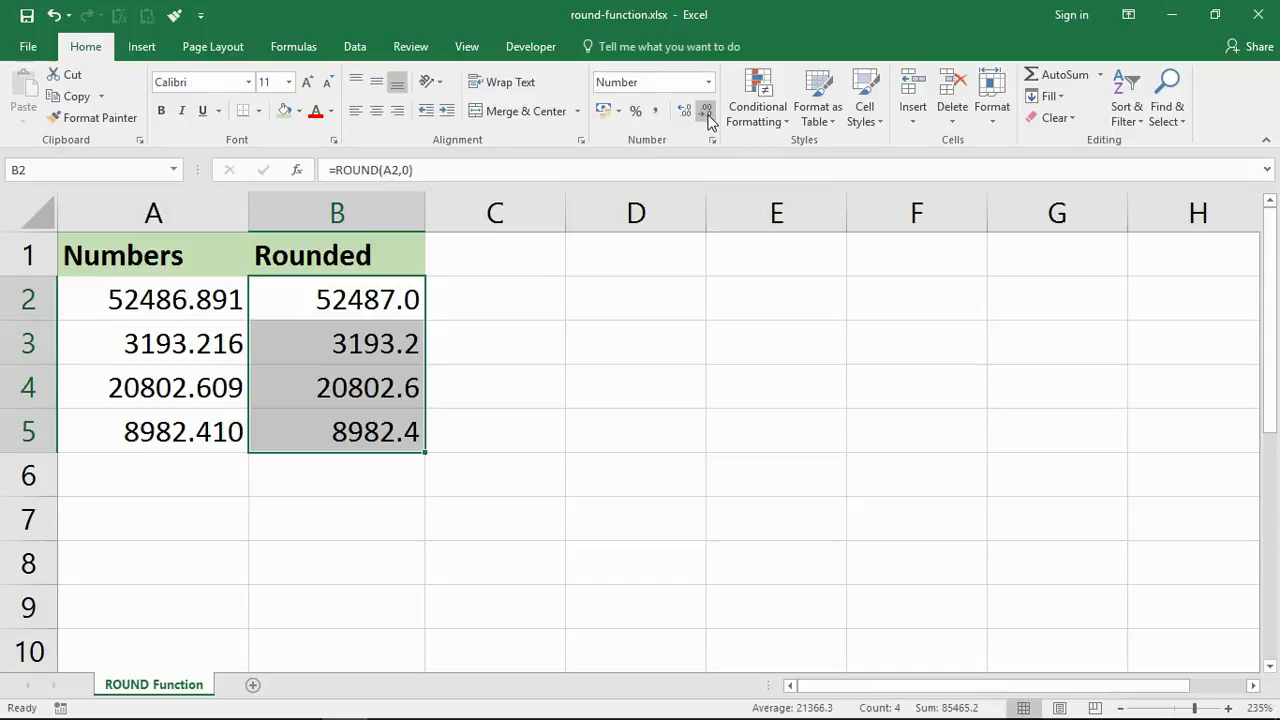
pyautogui.click(707, 117)
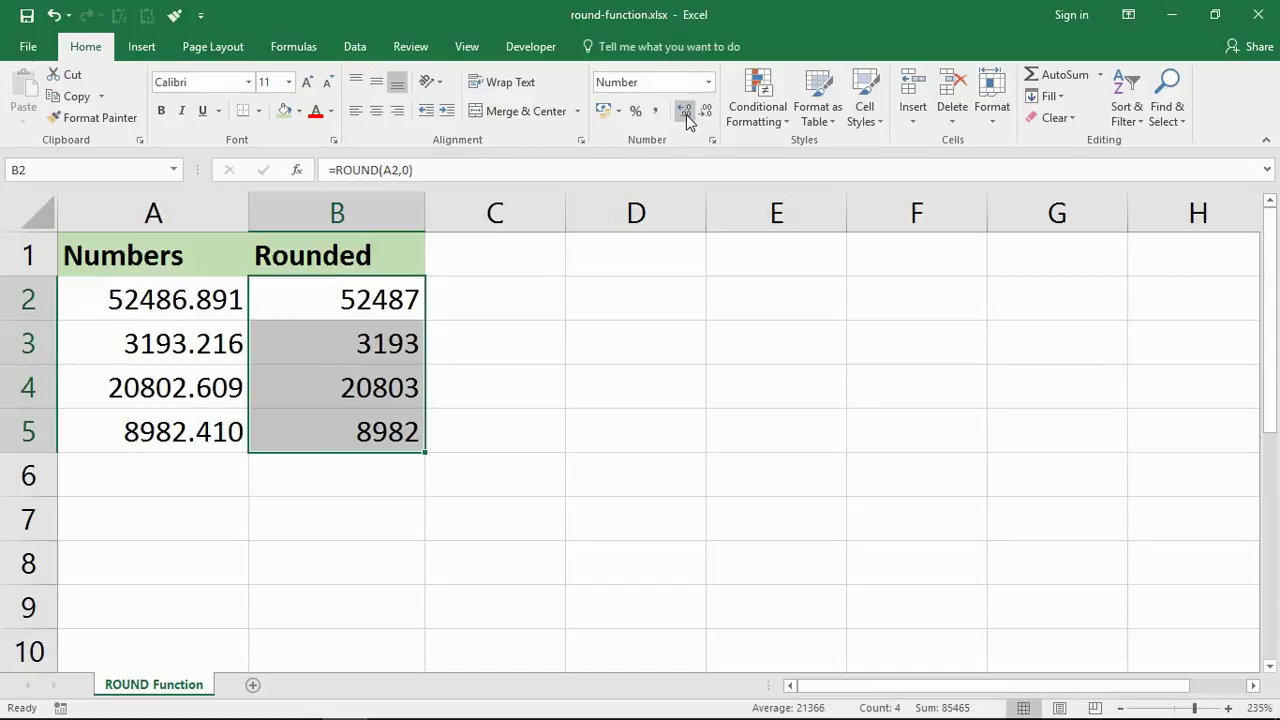
pyautogui.click(683, 112)
pyautogui.click(683, 112)
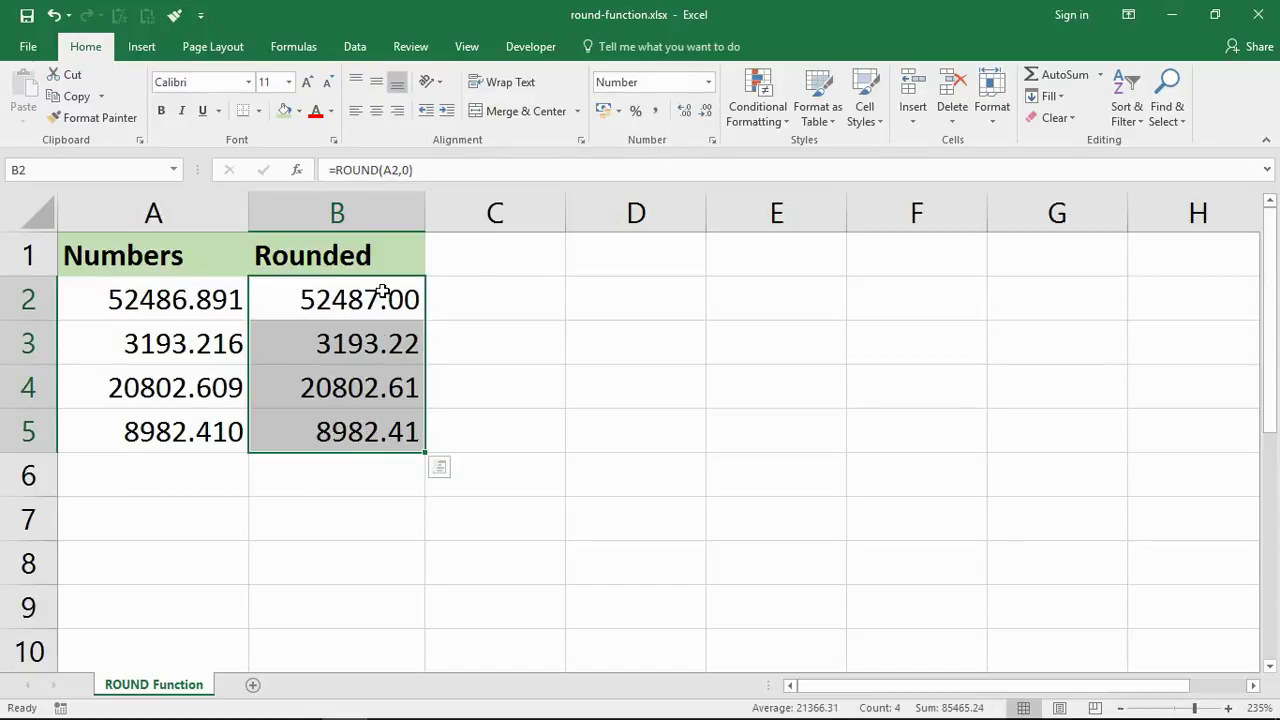
# Step: Copy the ROUND(A2,0) formula from B2 down to B5 and display whole numbers
pyautogui.click(418, 315)
pyautogui.moveTo(418, 315); pyautogui.dragTo(429, 440)
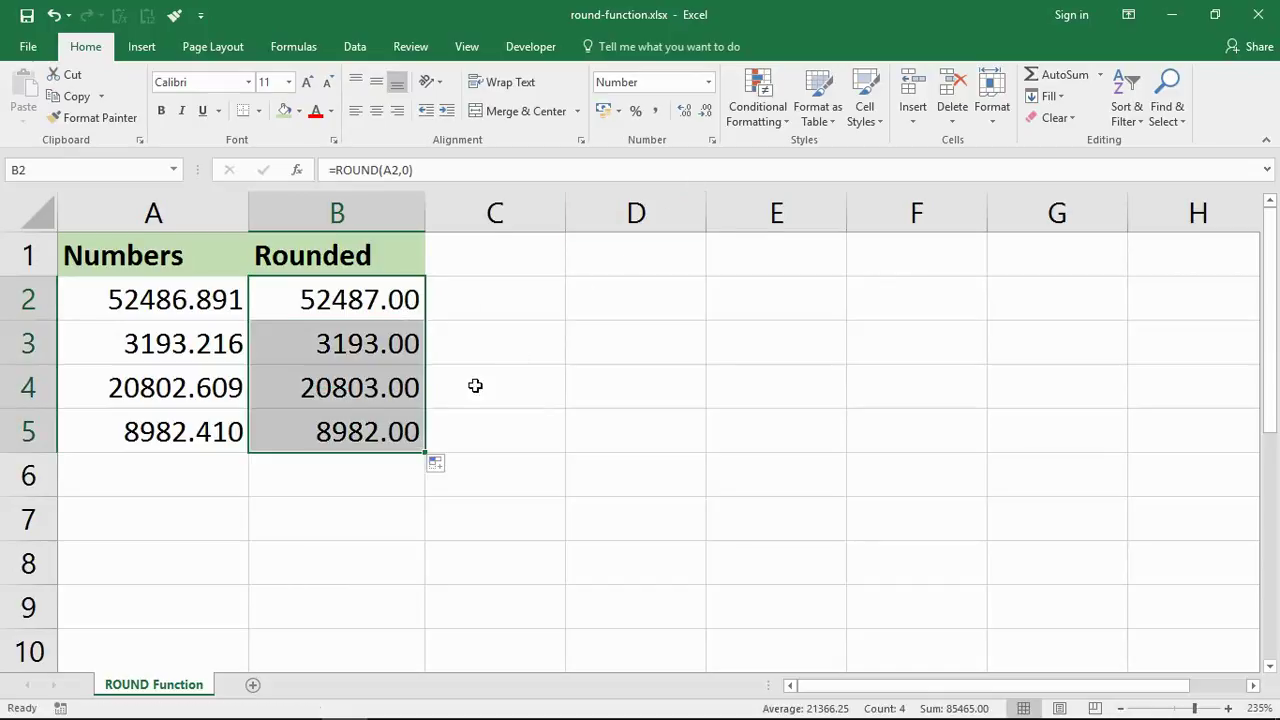
pyautogui.click(706, 112)
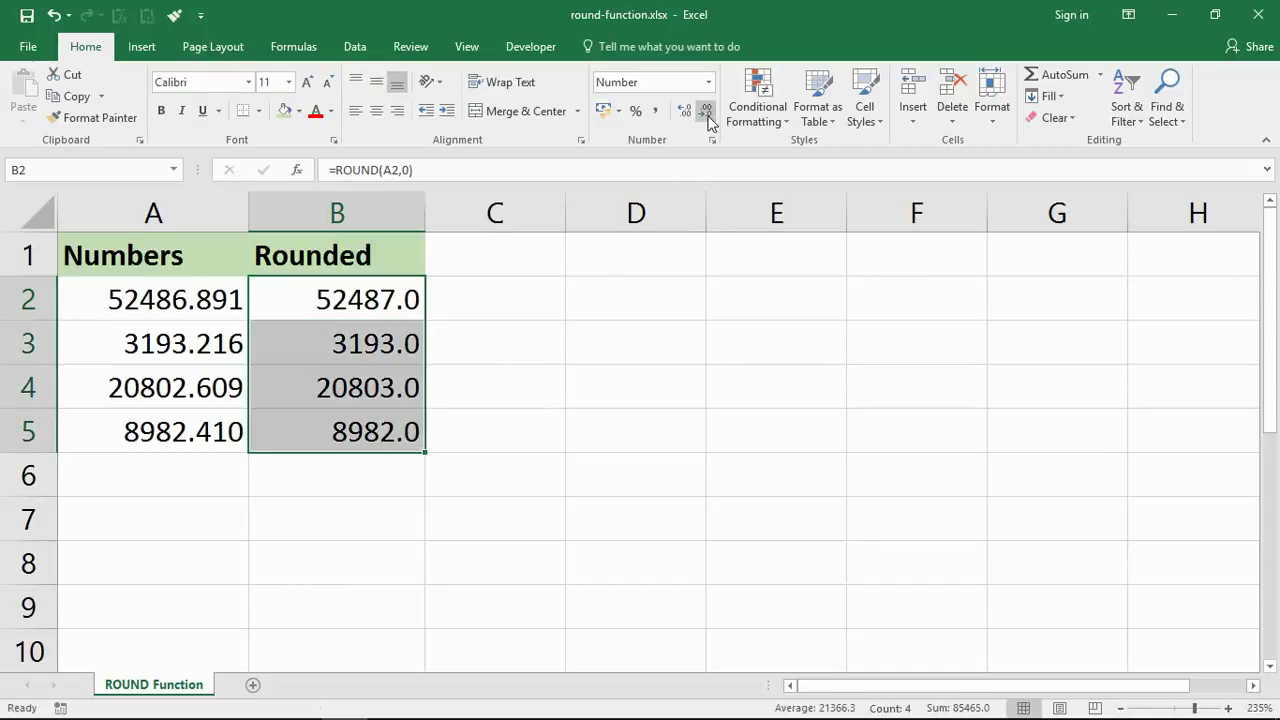
pyautogui.click(706, 113)
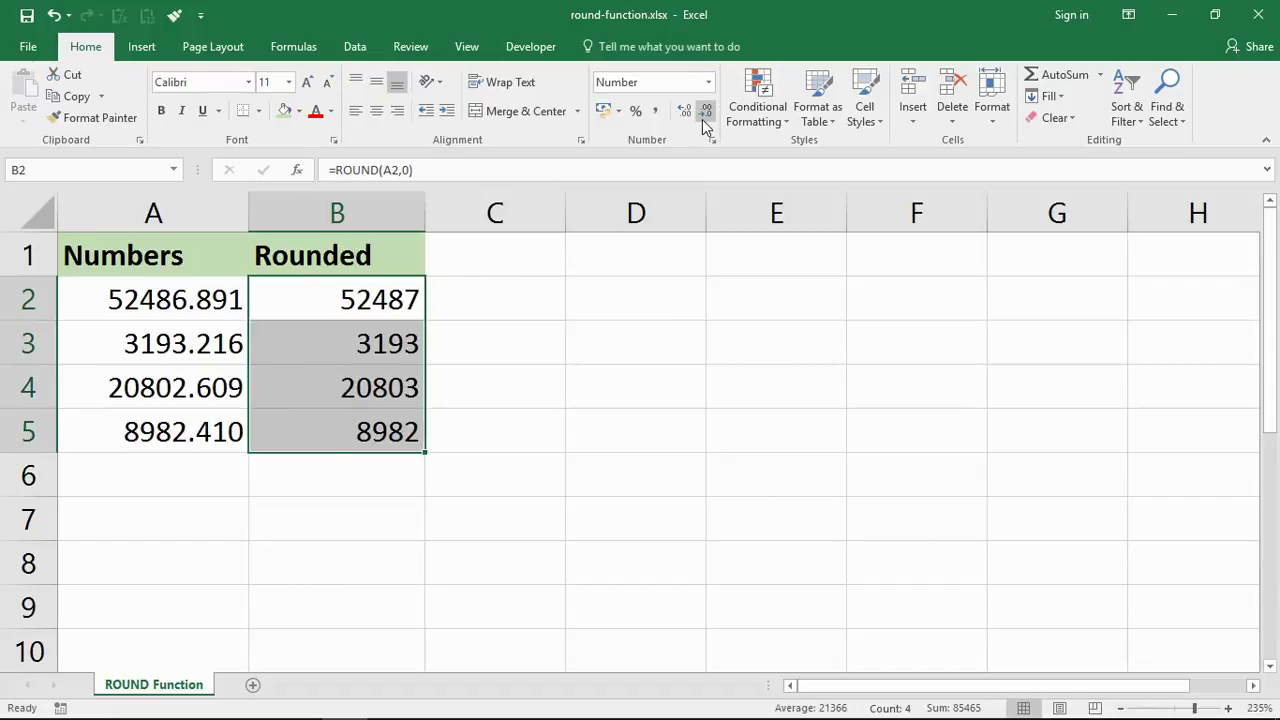
pyautogui.moveTo(354, 316); pyautogui.dragTo(363, 425)
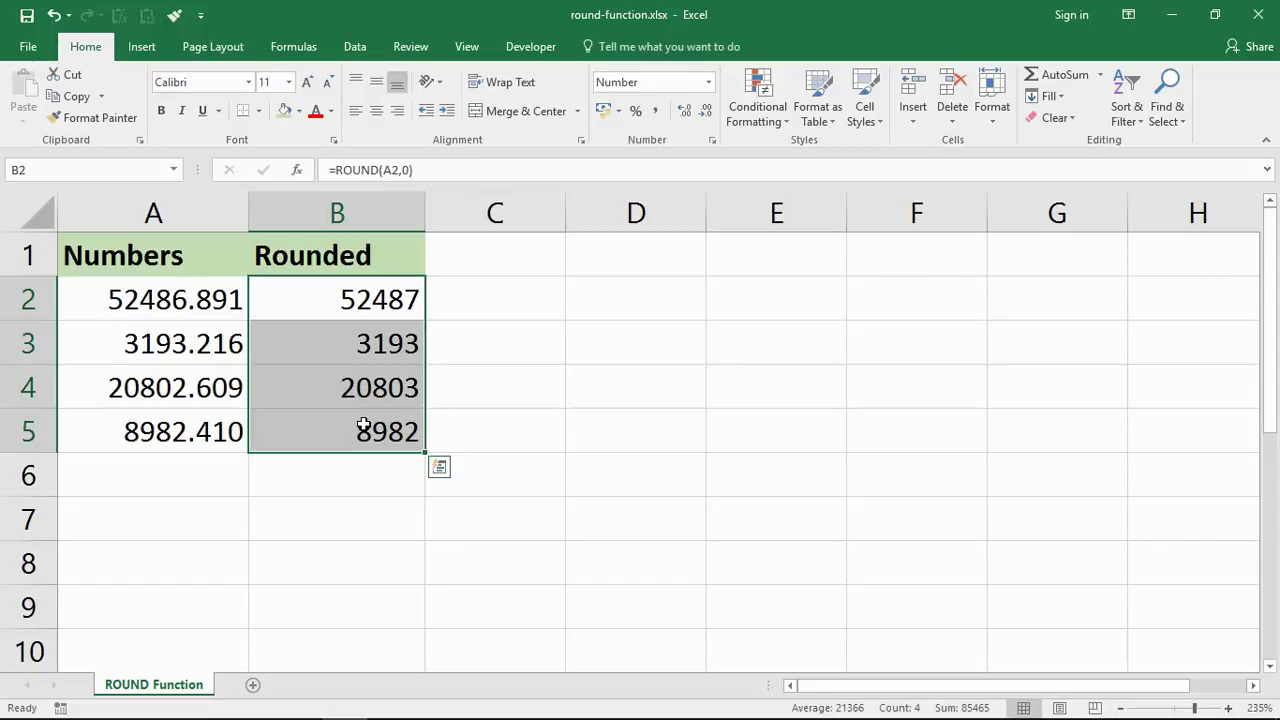
# Step: Change B2 to =ROUND(A2,-2) and clear the old results in B3:B5
pyautogui.doubleClick(362, 303)
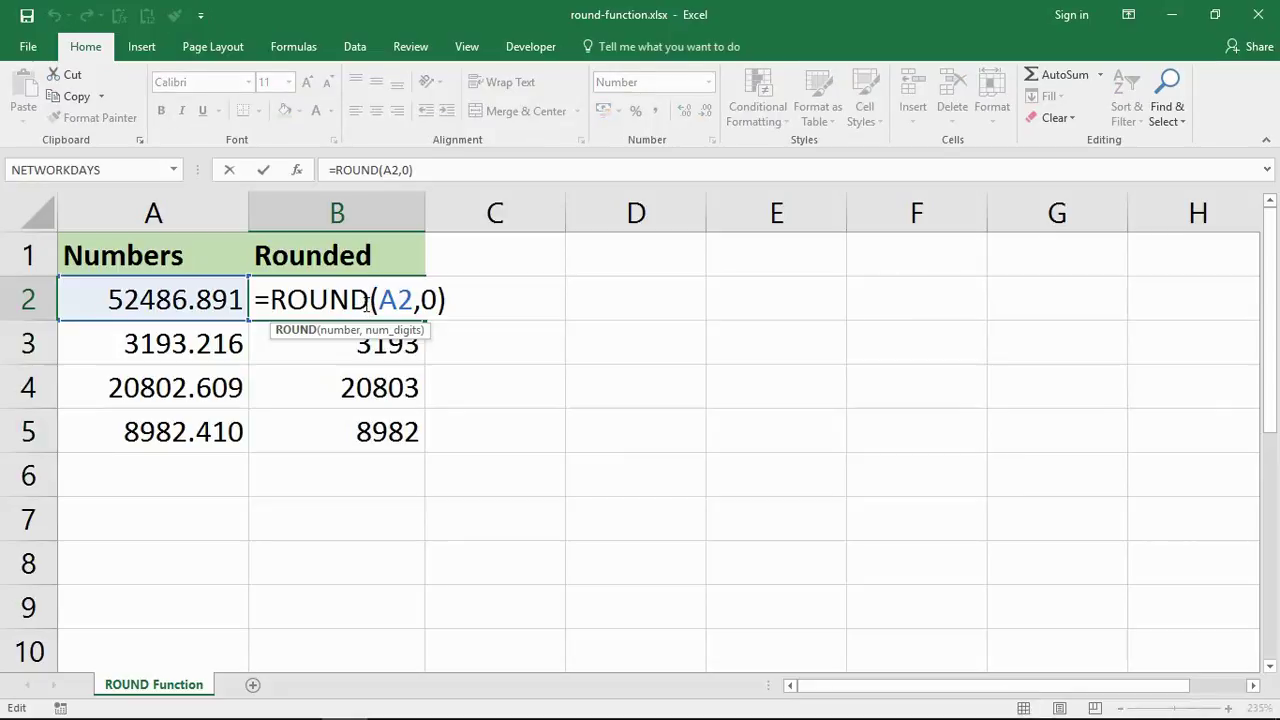
pyautogui.doubleClick(428, 300)
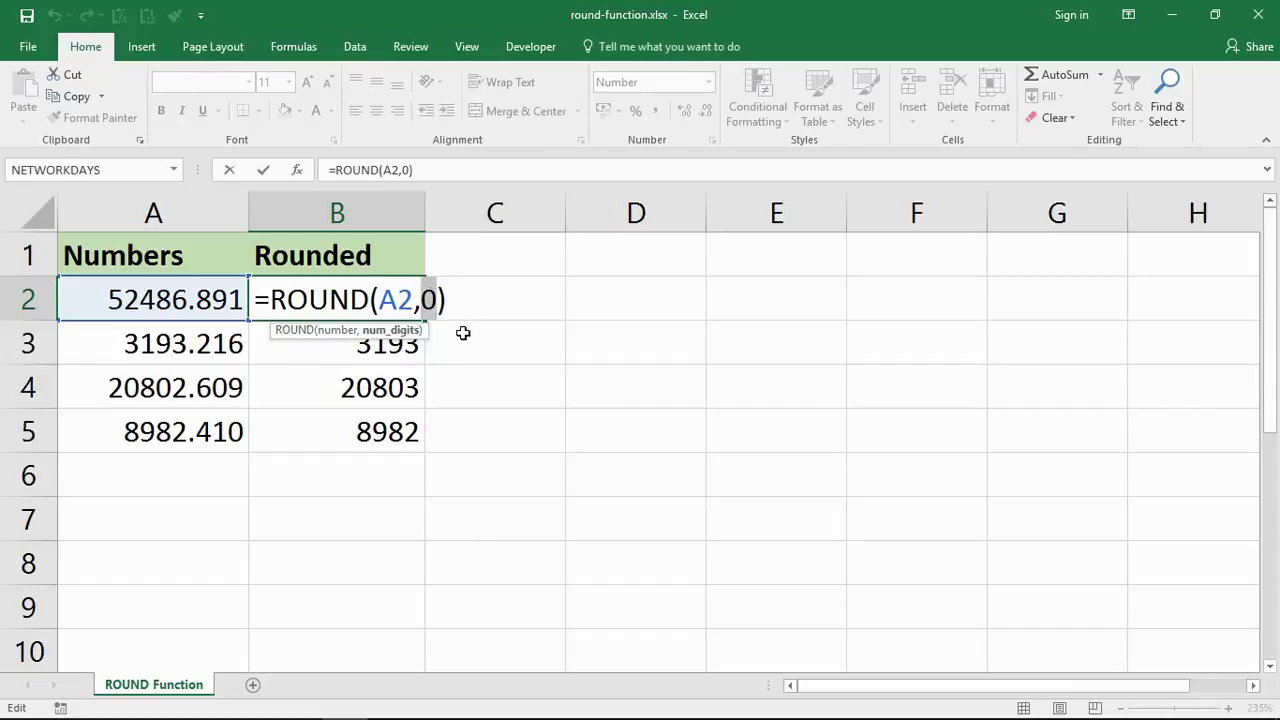
pyautogui.write('-')
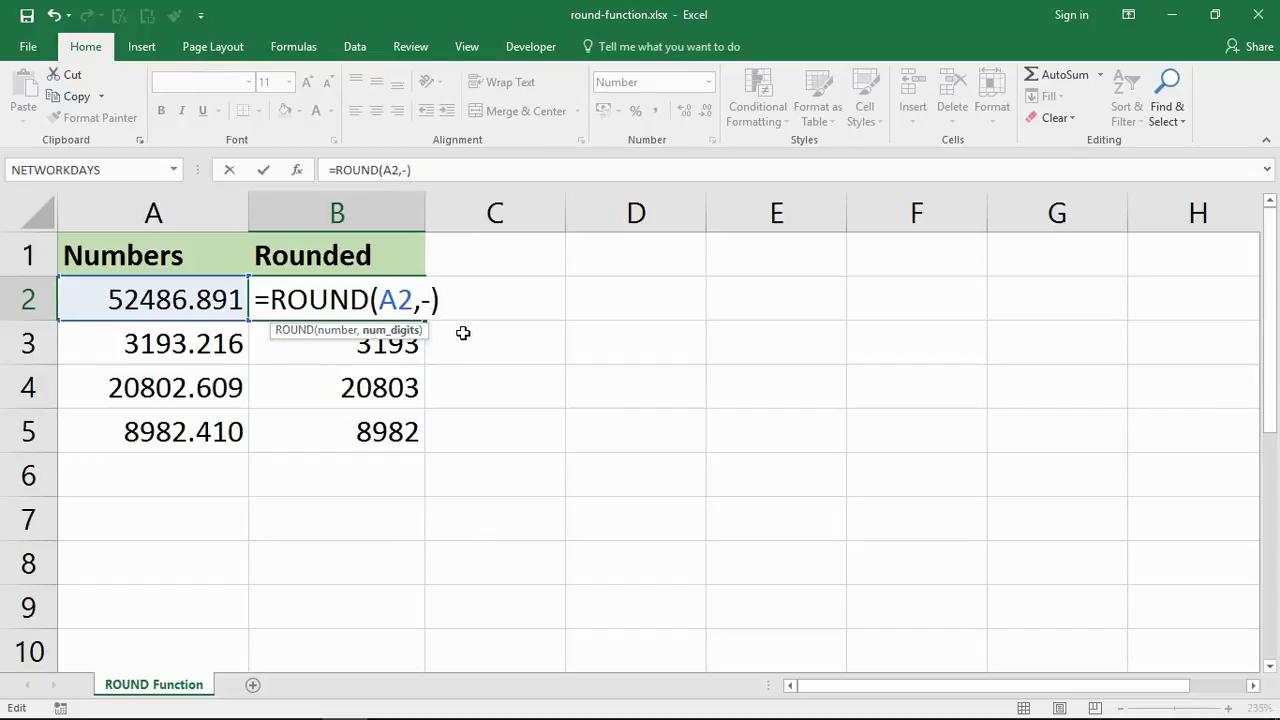
pyautogui.write('2')
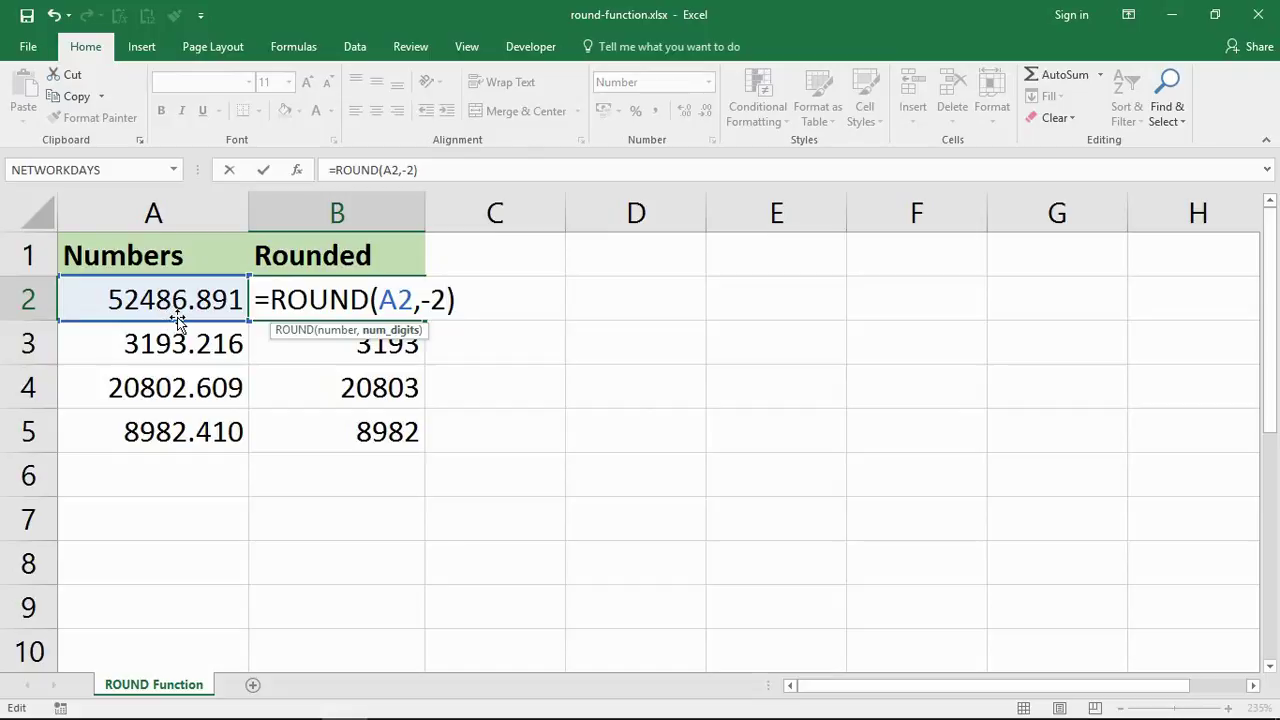
pyautogui.press('Return')
pyautogui.keyDown('shift'); pyautogui.click(281, 423); pyautogui.keyUp('shift')
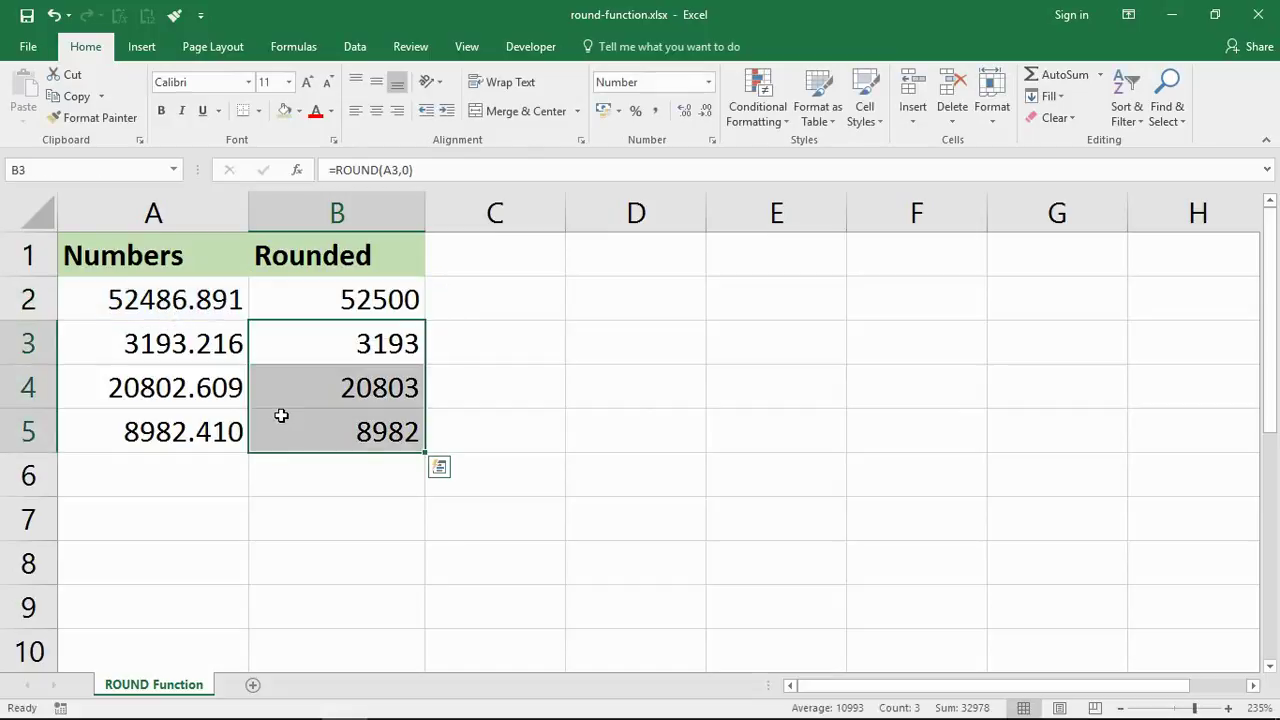
pyautogui.press('Delete')
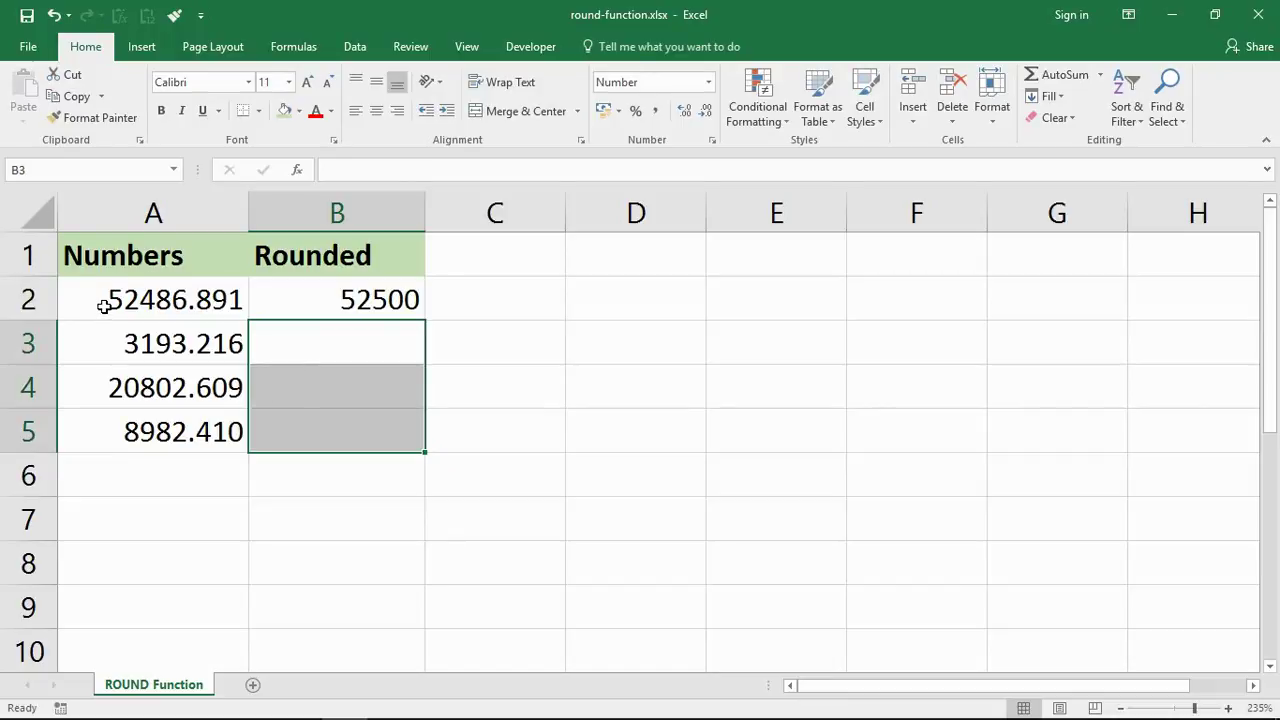
# Step: Point out the deciding digits 86 in 52486.891, then copy the hundreds formula to B3
pyautogui.doubleClick(104, 299)
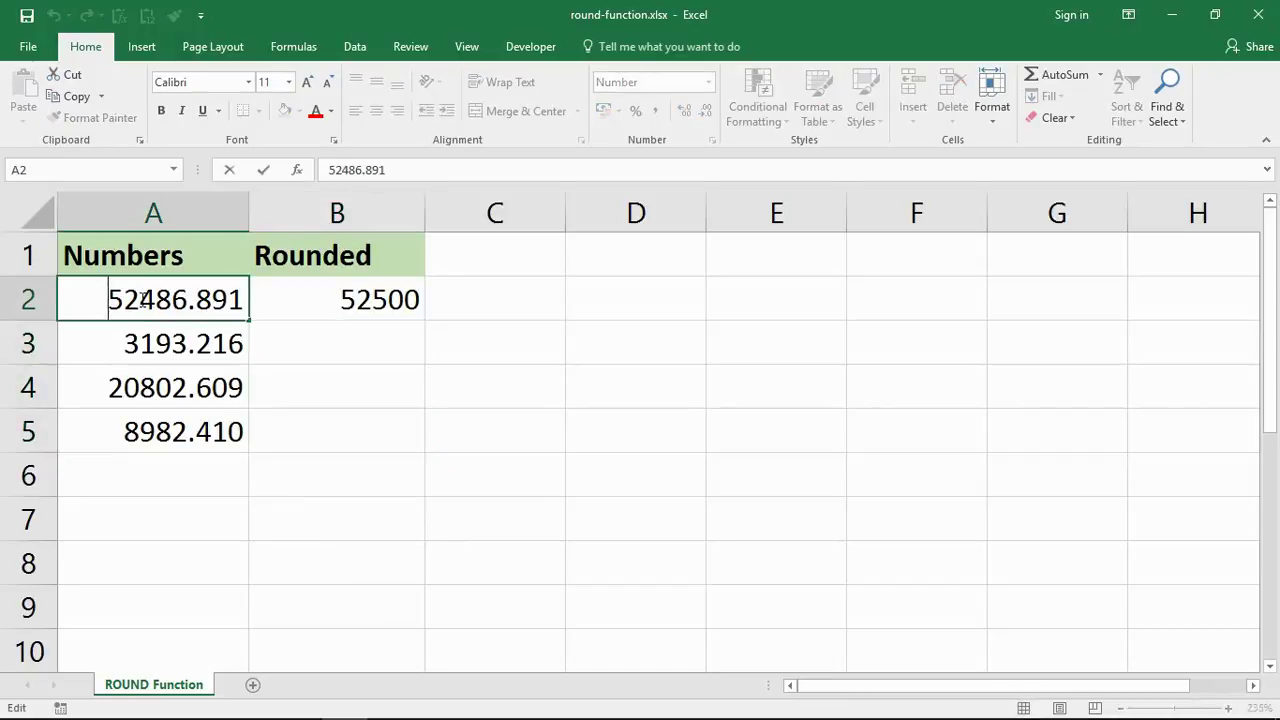
pyautogui.moveTo(138, 300); pyautogui.dragTo(227, 308)
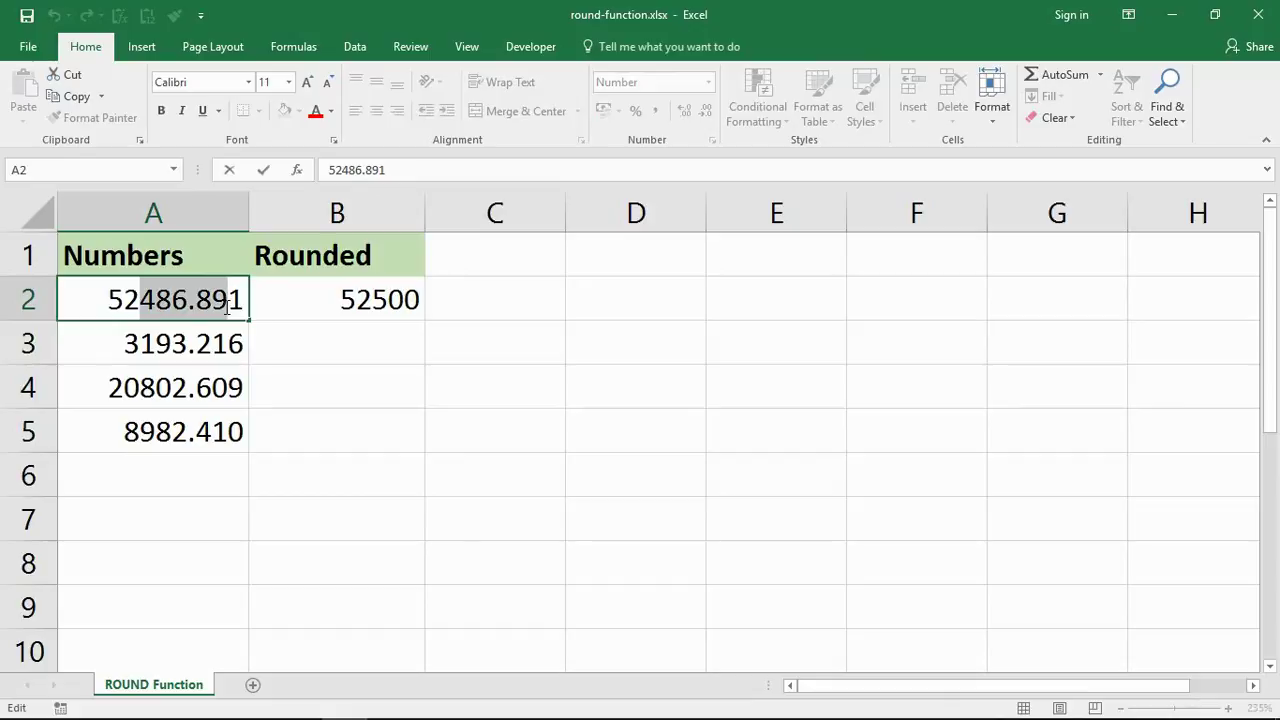
pyautogui.click(227, 308)
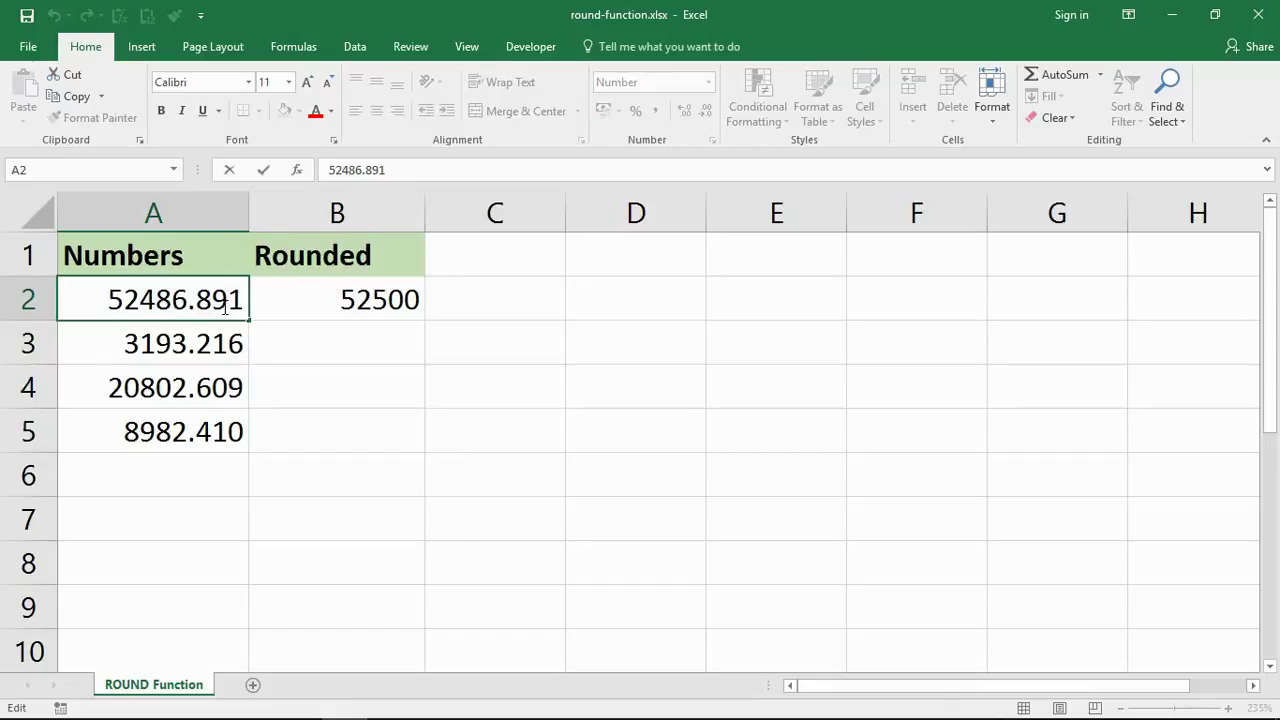
pyautogui.moveTo(157, 302); pyautogui.dragTo(184, 304)
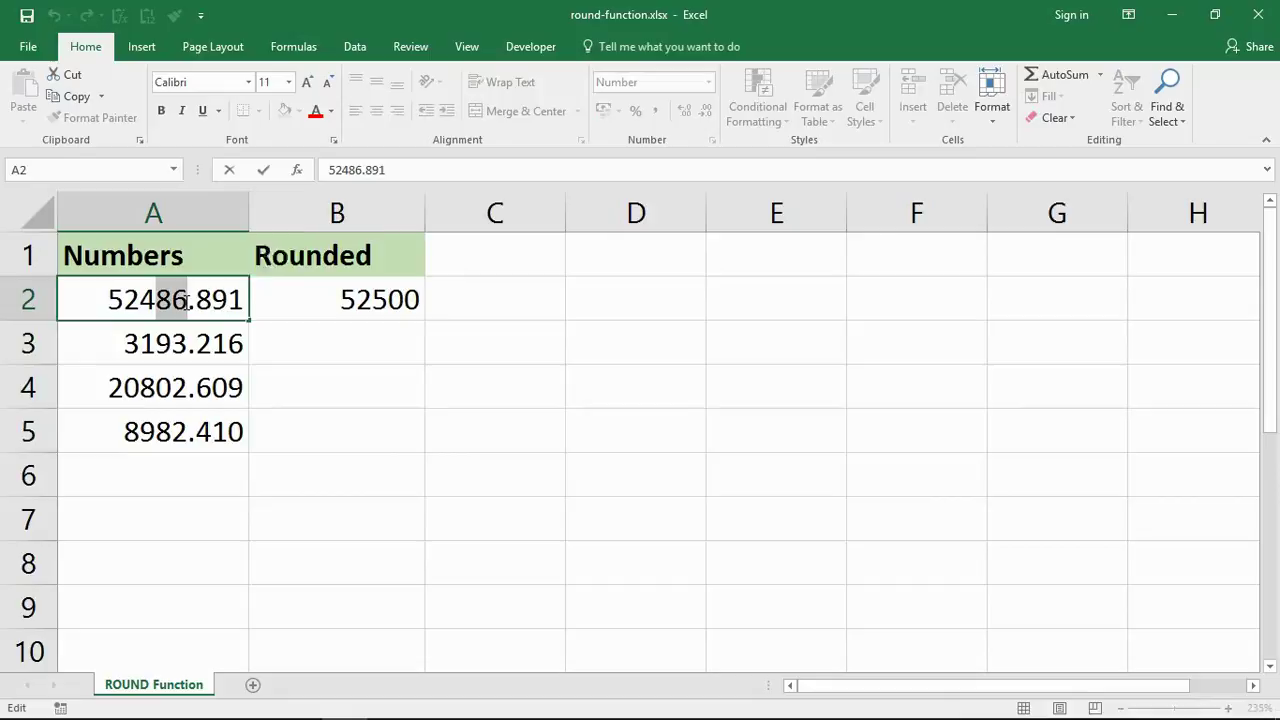
pyautogui.click(370, 302)
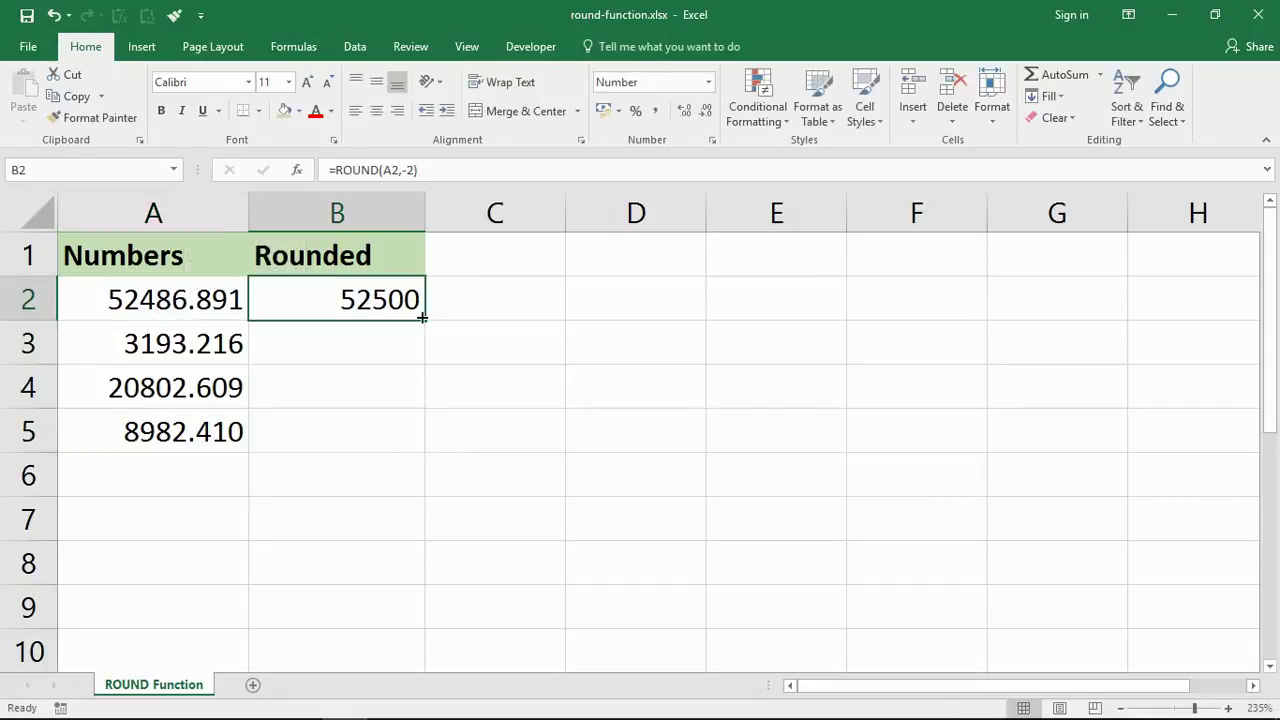
pyautogui.moveTo(422, 317); pyautogui.dragTo(423, 360)
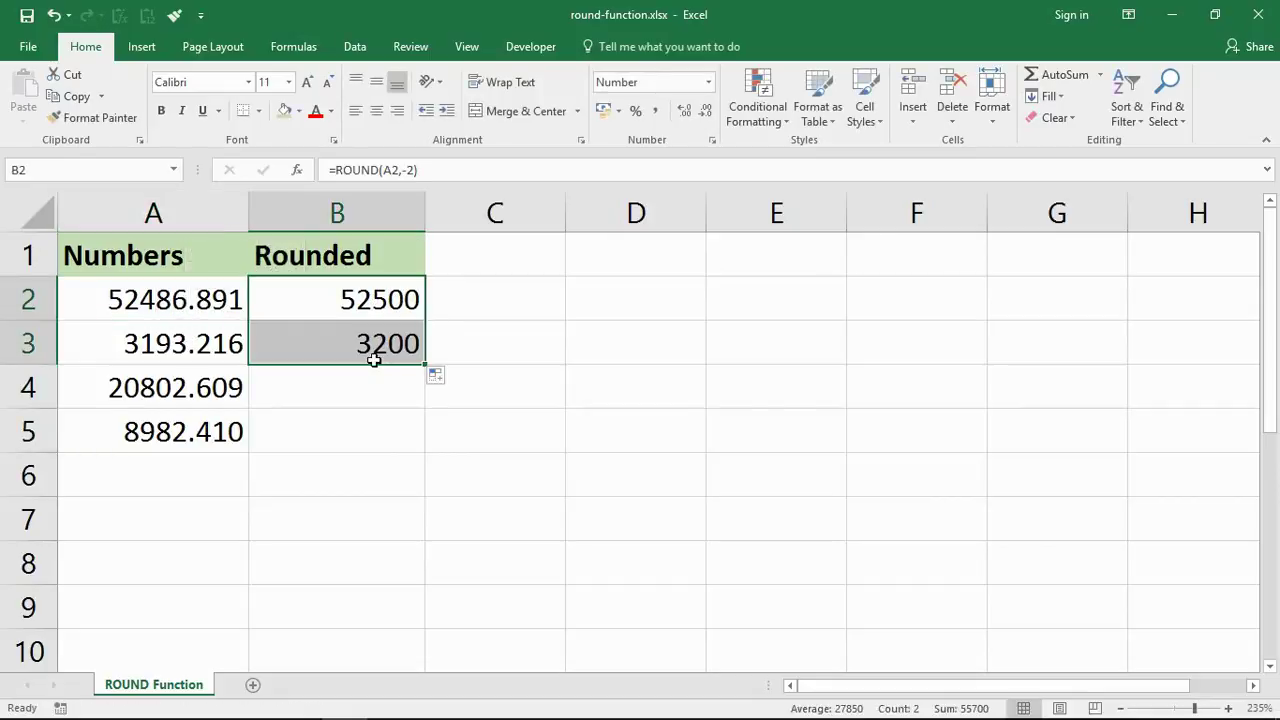
# Step: Highlight the deciding digits in 3193.216, 20802.609 and the A5 number
pyautogui.click(131, 348)
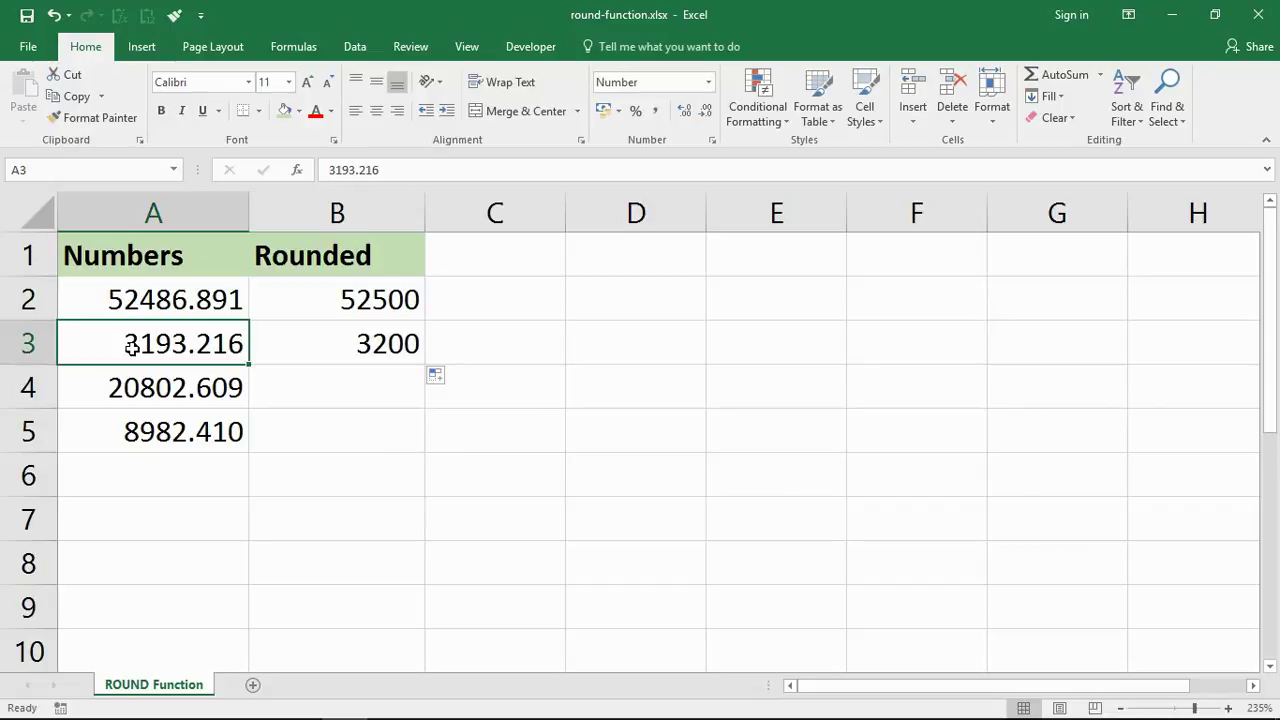
pyautogui.doubleClick(131, 348)
pyautogui.moveTo(155, 348); pyautogui.dragTo(155, 390)
pyautogui.click(187, 388)
pyautogui.doubleClick(188, 388)
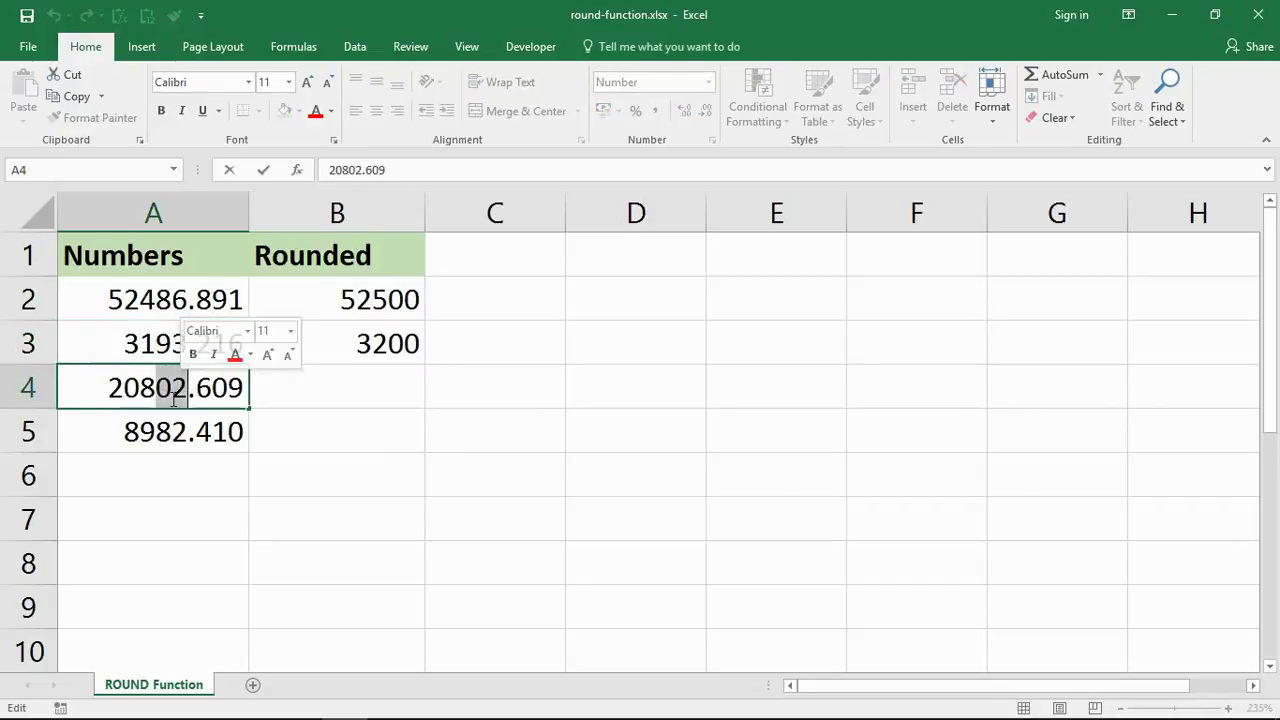
pyautogui.doubleClick(150, 428)
pyautogui.moveTo(188, 430); pyautogui.dragTo(172, 430)
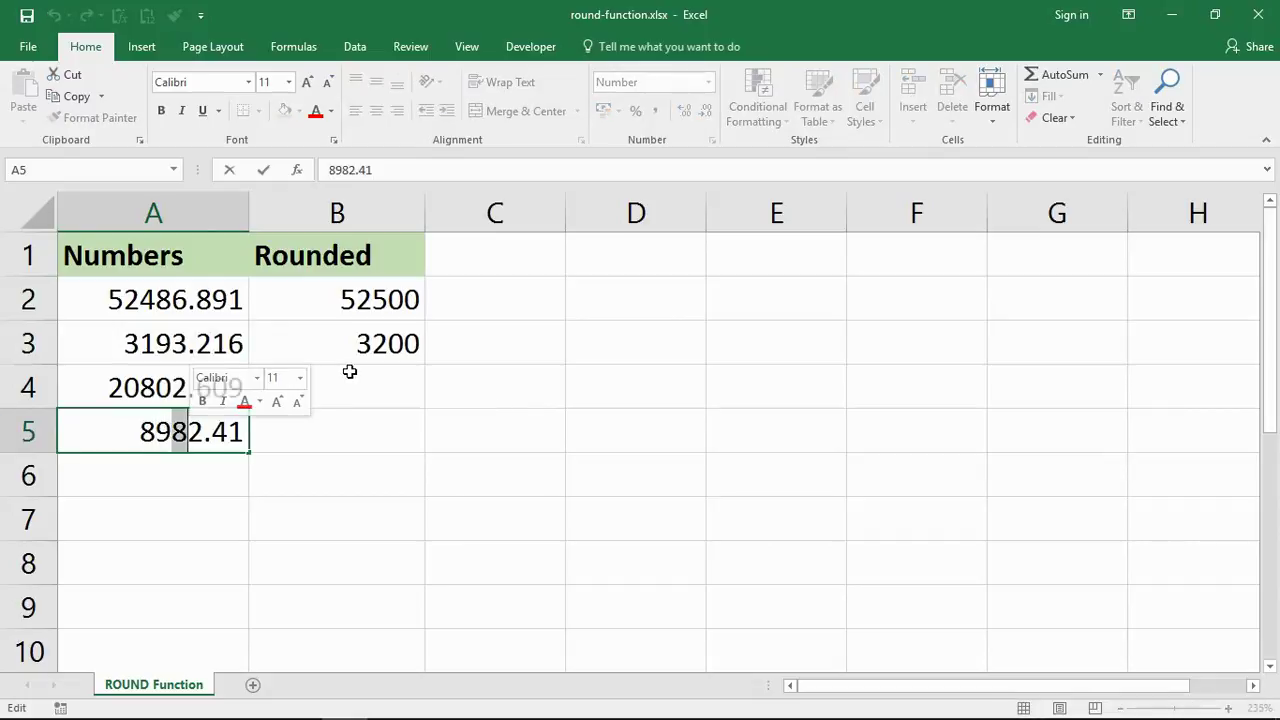
pyautogui.click(551, 403)
# Step: Copy the hundreds-rounding formula from B3 down to B5 and check A5's value
pyautogui.click(405, 340)
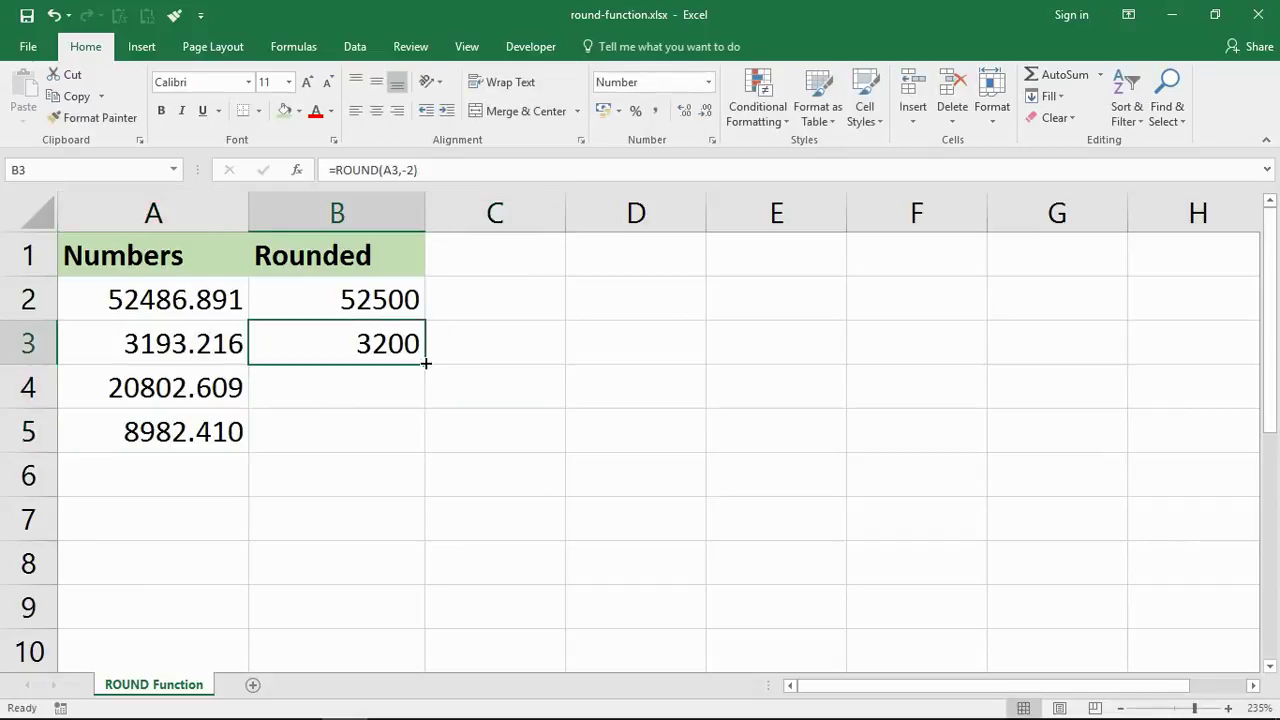
pyautogui.moveTo(425, 364); pyautogui.dragTo(424, 455)
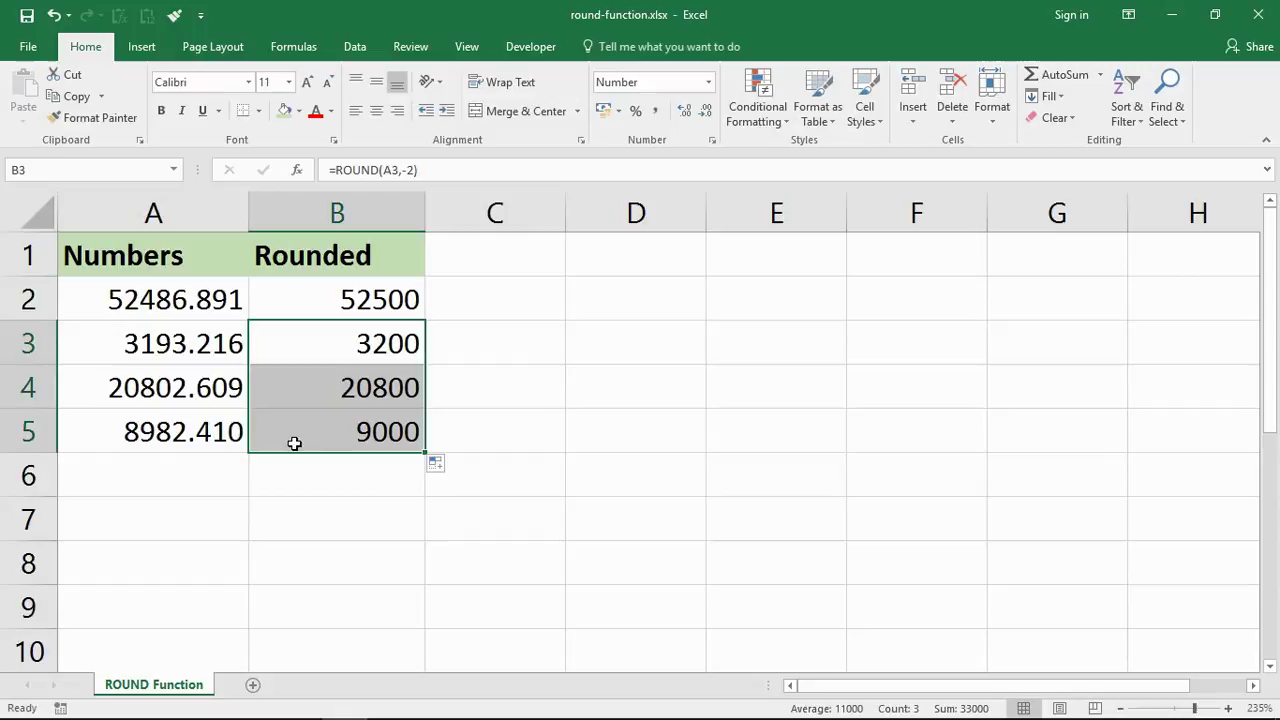
pyautogui.click(178, 430)
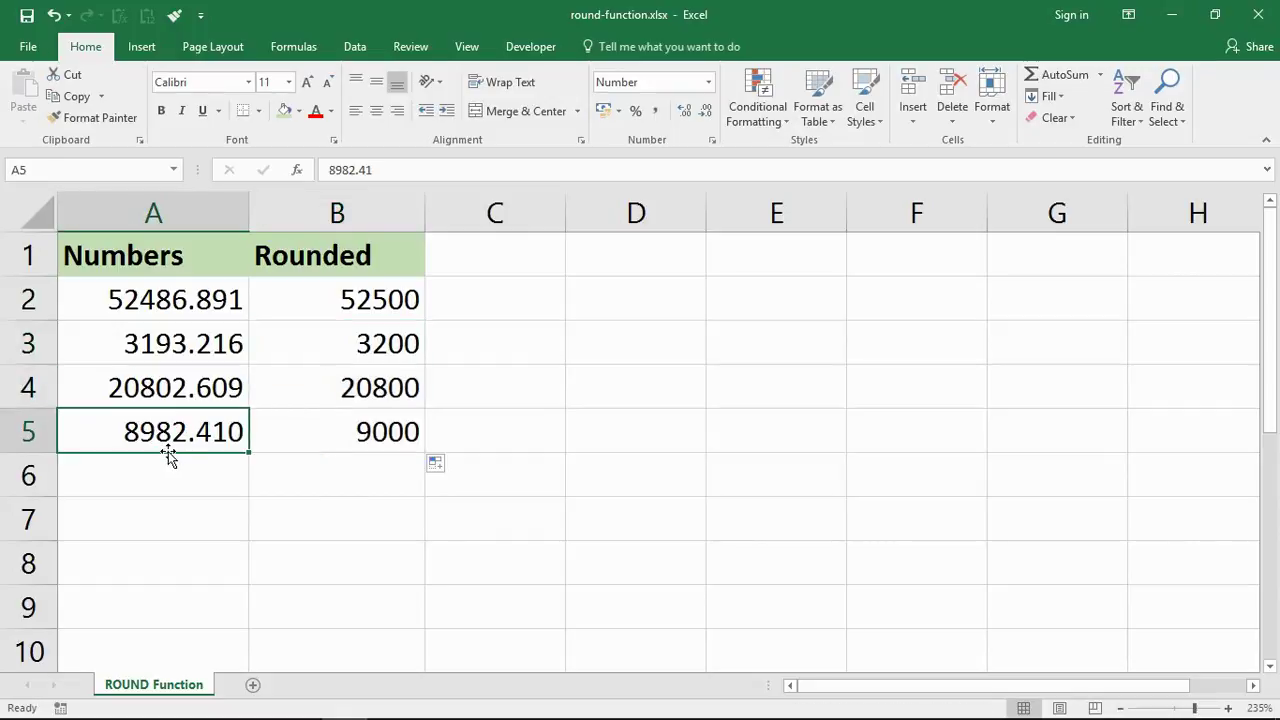
# Step: Change B2 to =ROUND(A2,-3) and copy it down to B5, giving 3000, 21000, 9000
pyautogui.doubleClick(404, 303)
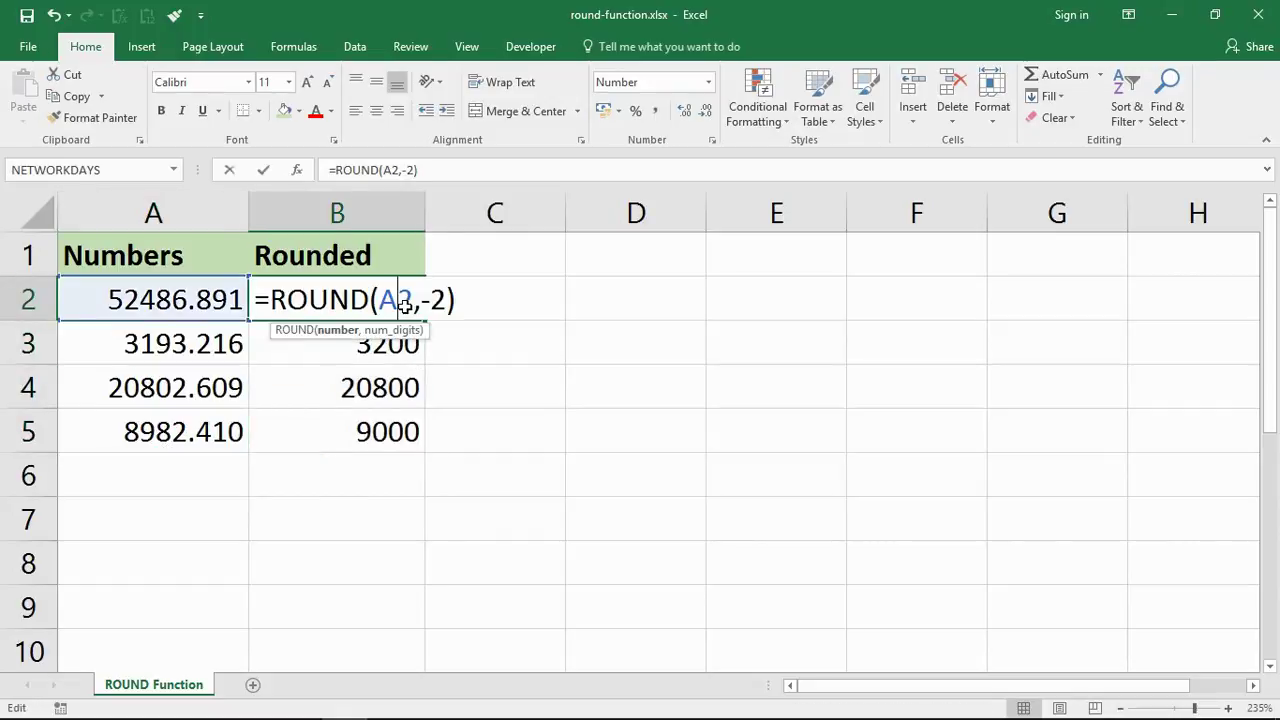
pyautogui.click(446, 300)
pyautogui.press('BackSpace')
pyautogui.write('3')
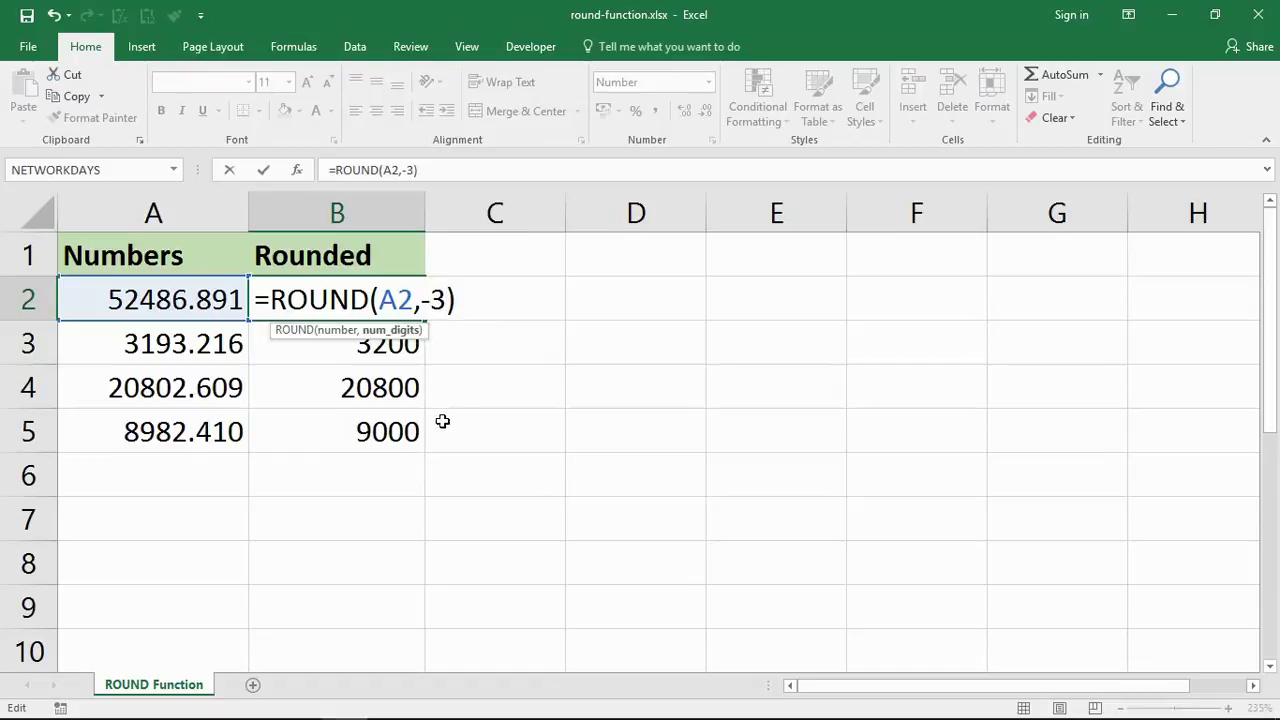
pyautogui.press('Return')
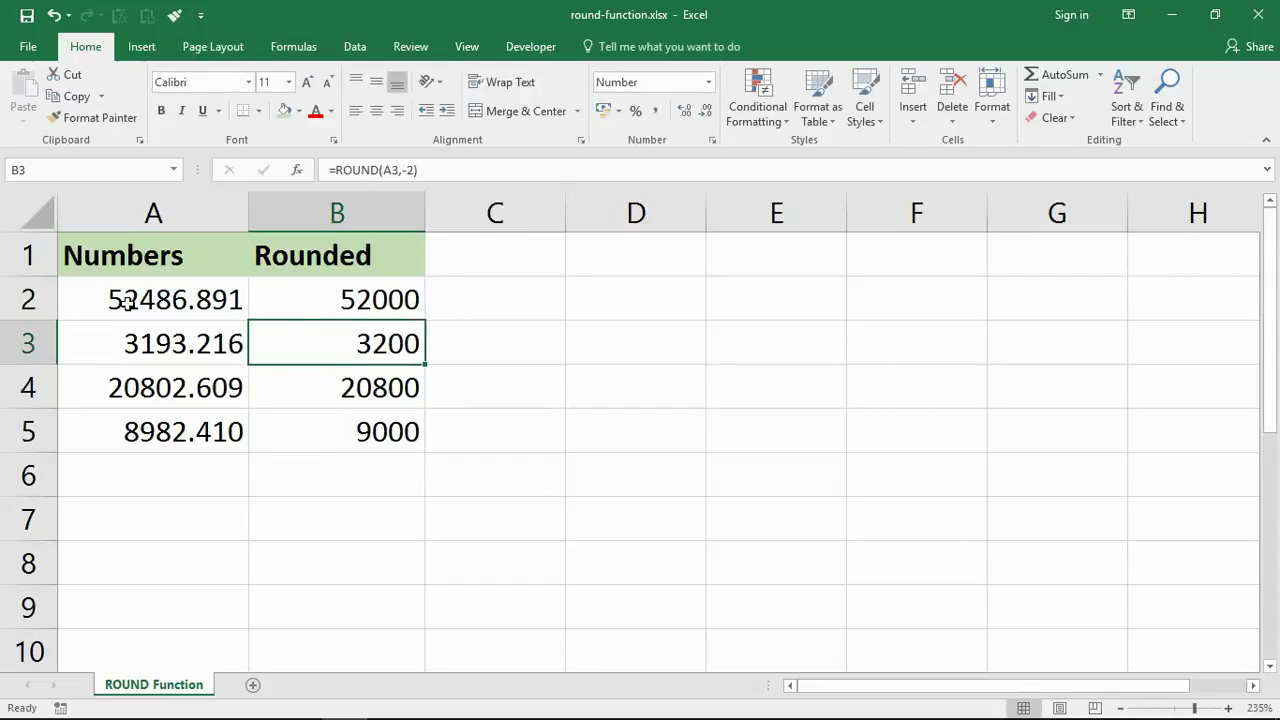
pyautogui.click(382, 312)
pyautogui.moveTo(431, 323); pyautogui.dragTo(419, 443)
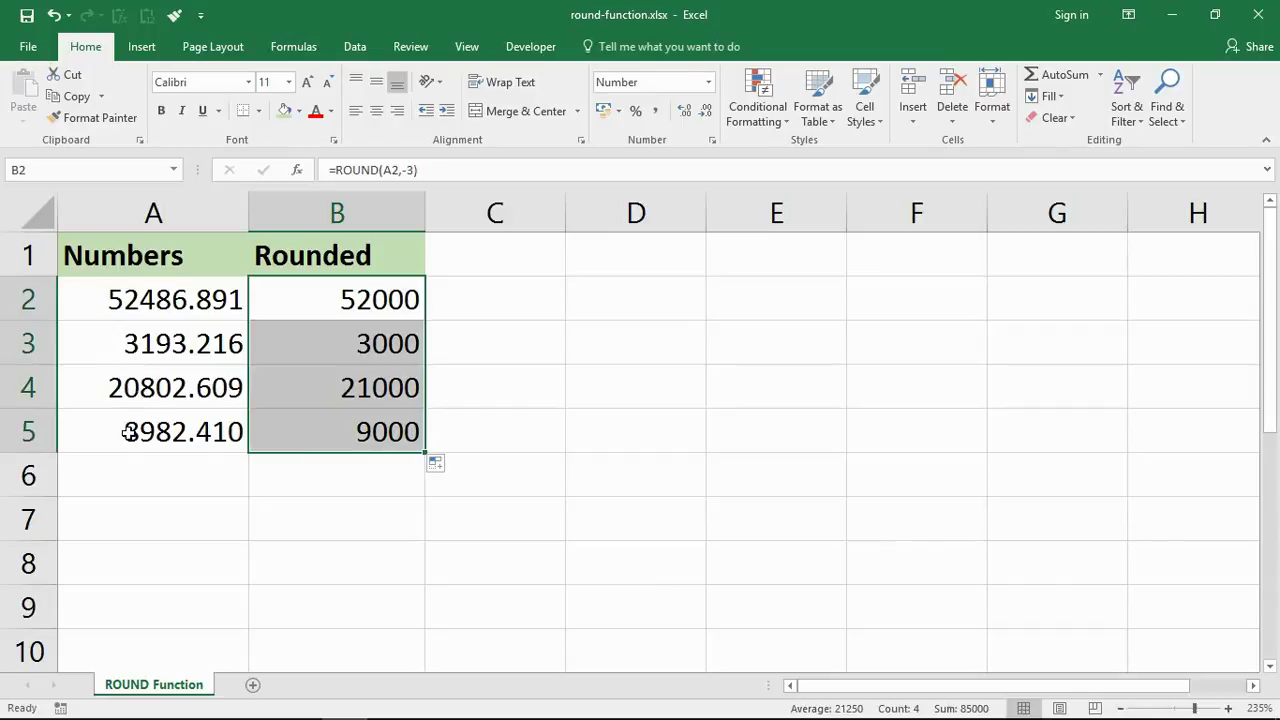
pyautogui.doubleClick(405, 300)
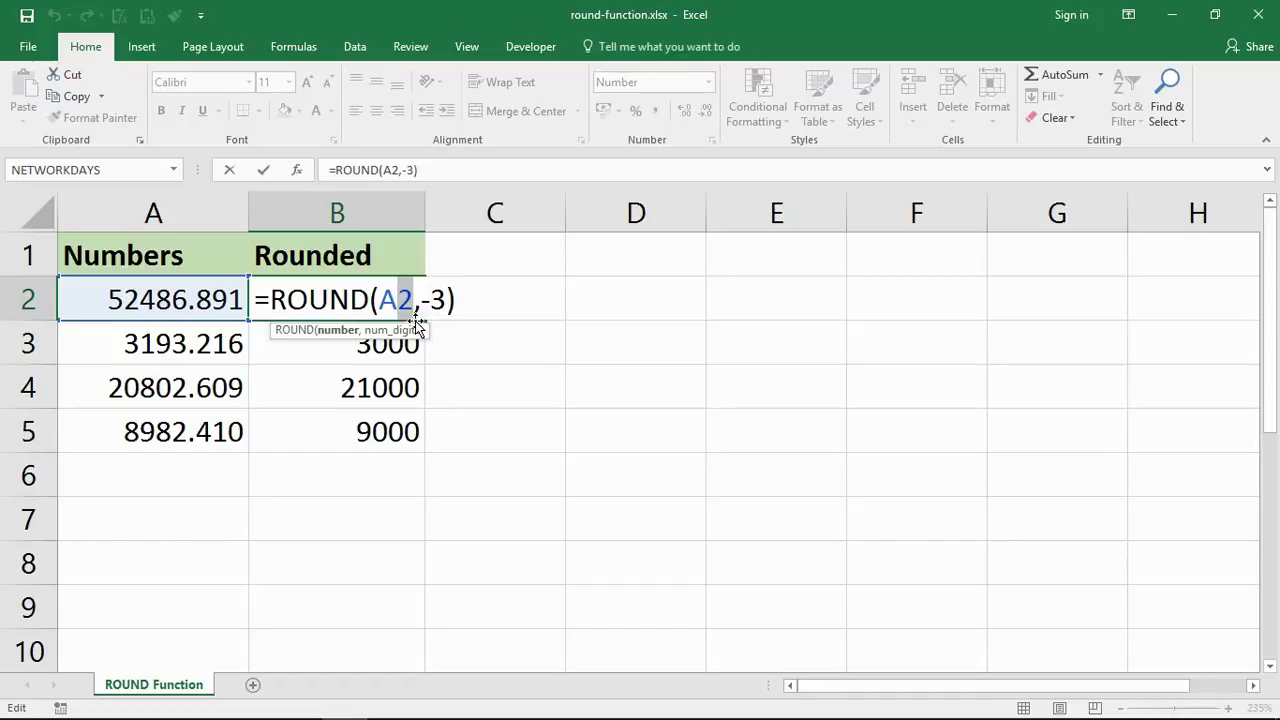
# Step: Start a ROUNDUP formula in C2, choosing ROUNDUP over ROUNDDOWN from the suggestions
pyautogui.press('Return')
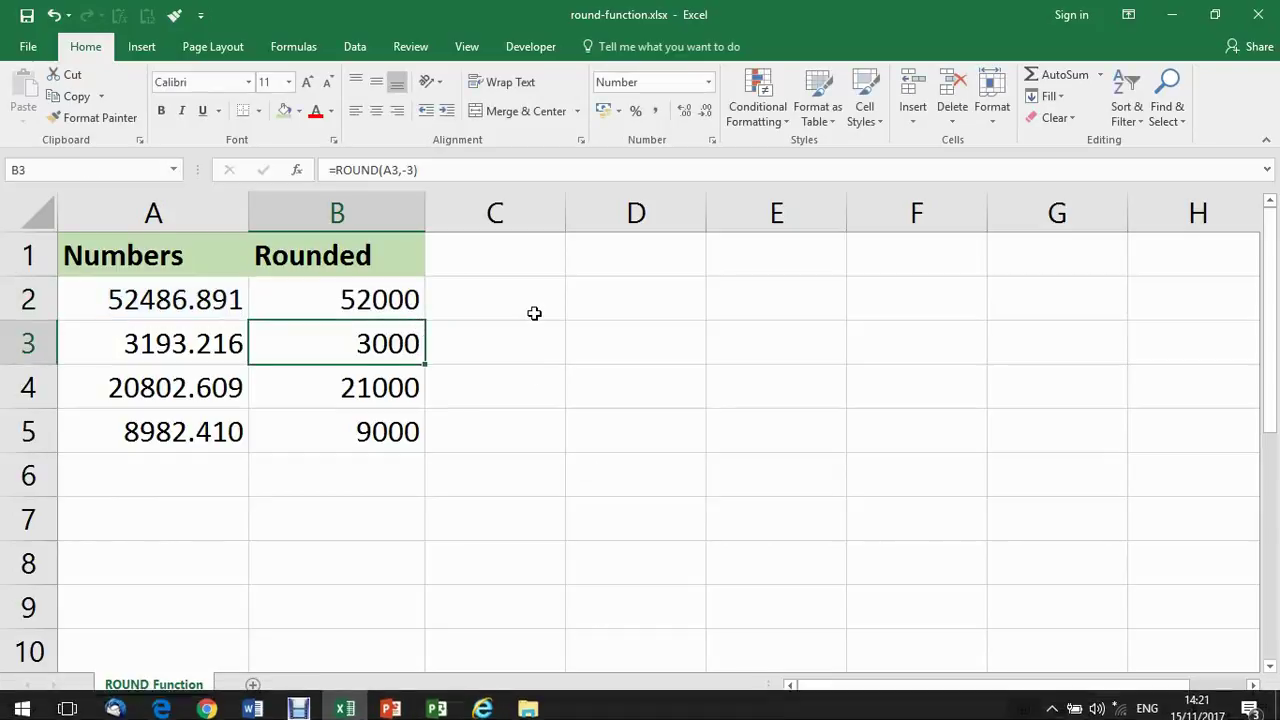
pyautogui.click(534, 313)
pyautogui.write('=round')
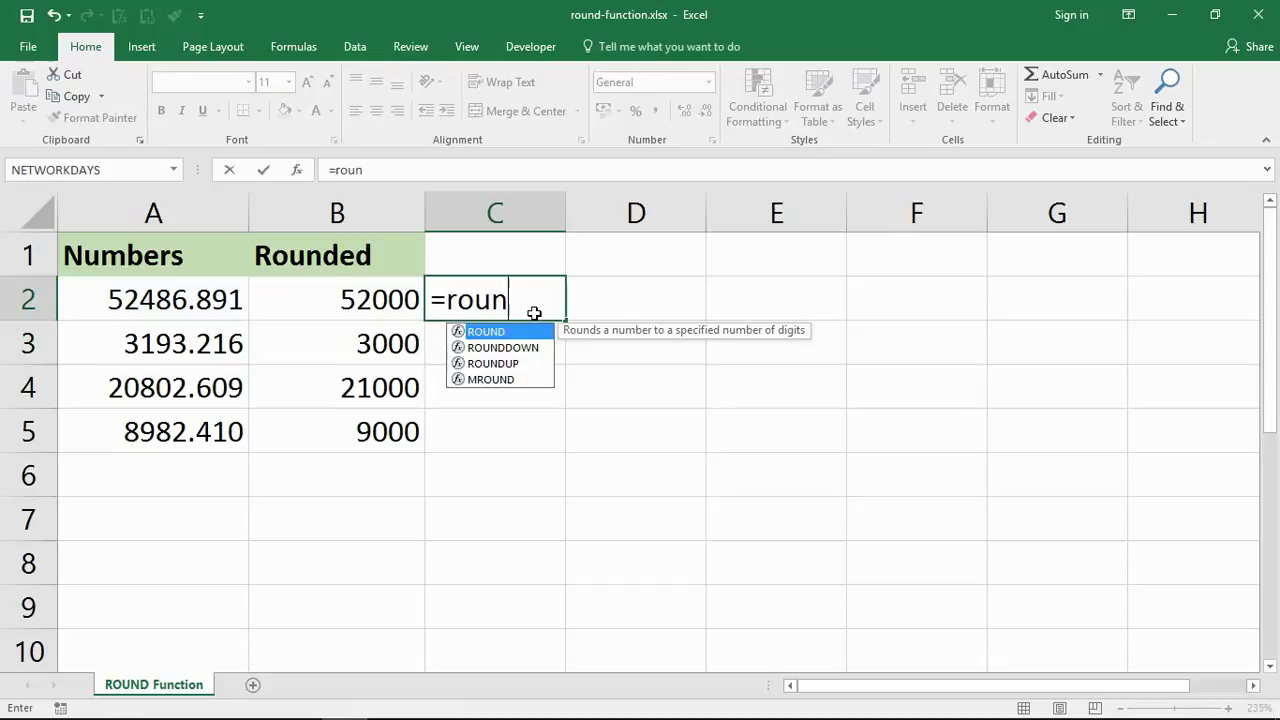
pyautogui.press('Down')
pyautogui.press('Down')
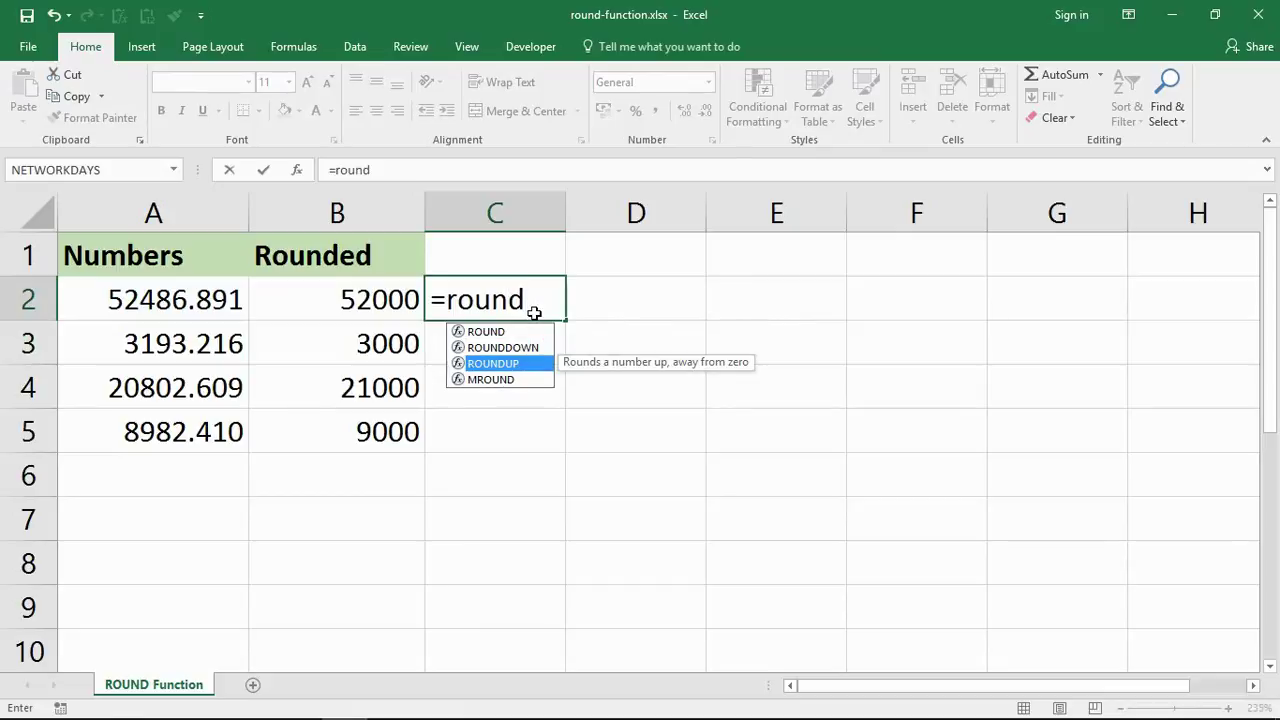
pyautogui.press('Up')
pyautogui.press('Down')
pyautogui.press('Up')
pyautogui.press('Down')
pyautogui.press('Up')
pyautogui.press('Down')
pyautogui.press('Tab')
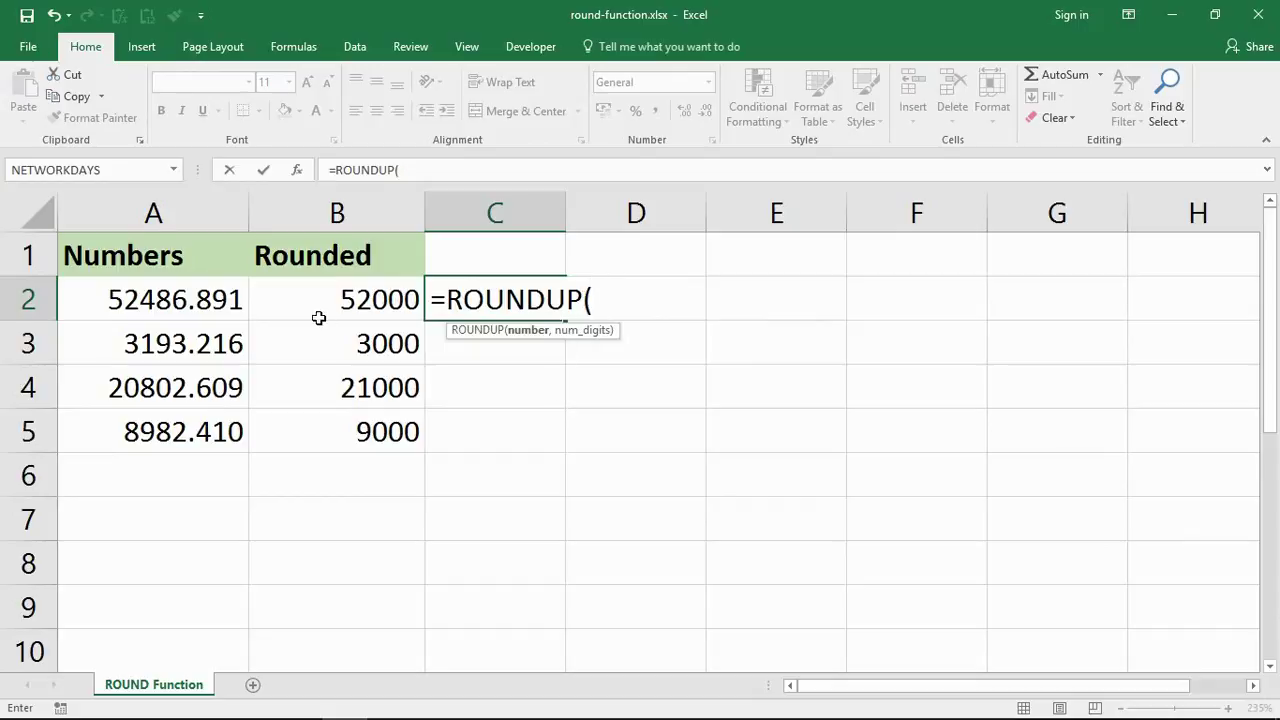
# Step: Complete =ROUNDUP(A2,-3) in C2 and copy it down through C5
pyautogui.click(180, 303)
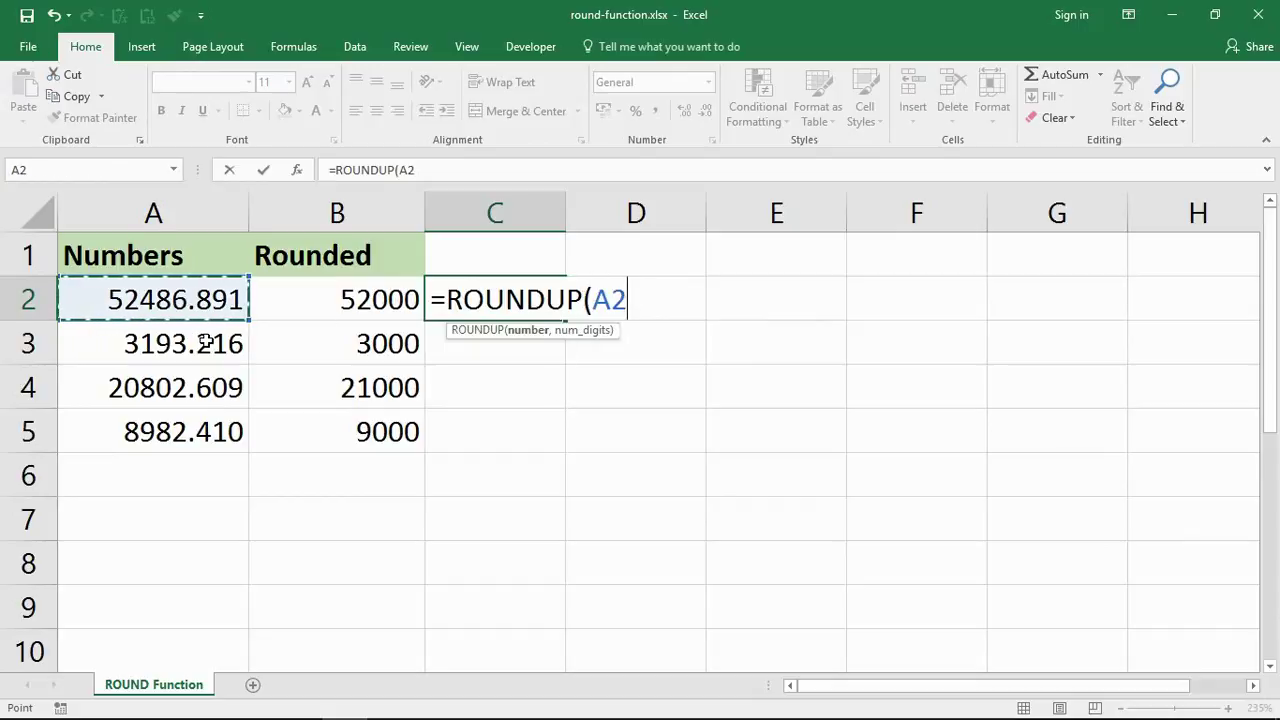
pyautogui.write(',')
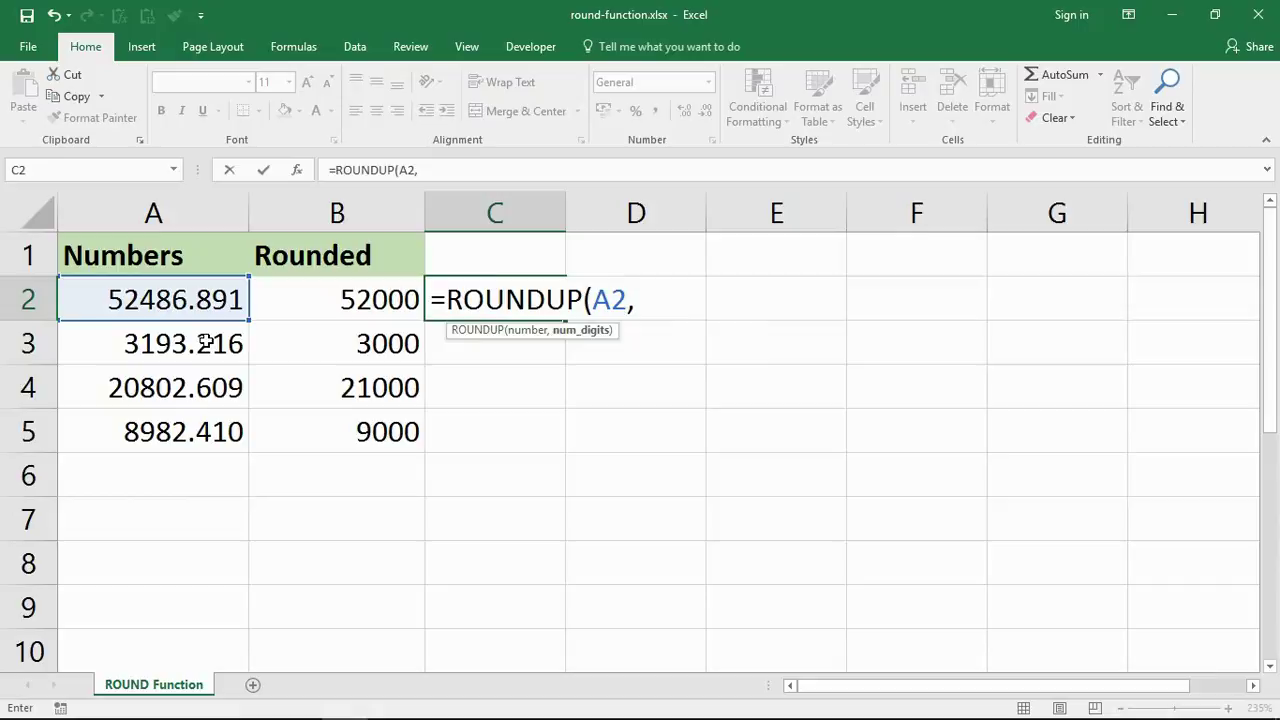
pyautogui.write('-3)')
pyautogui.press('Return')
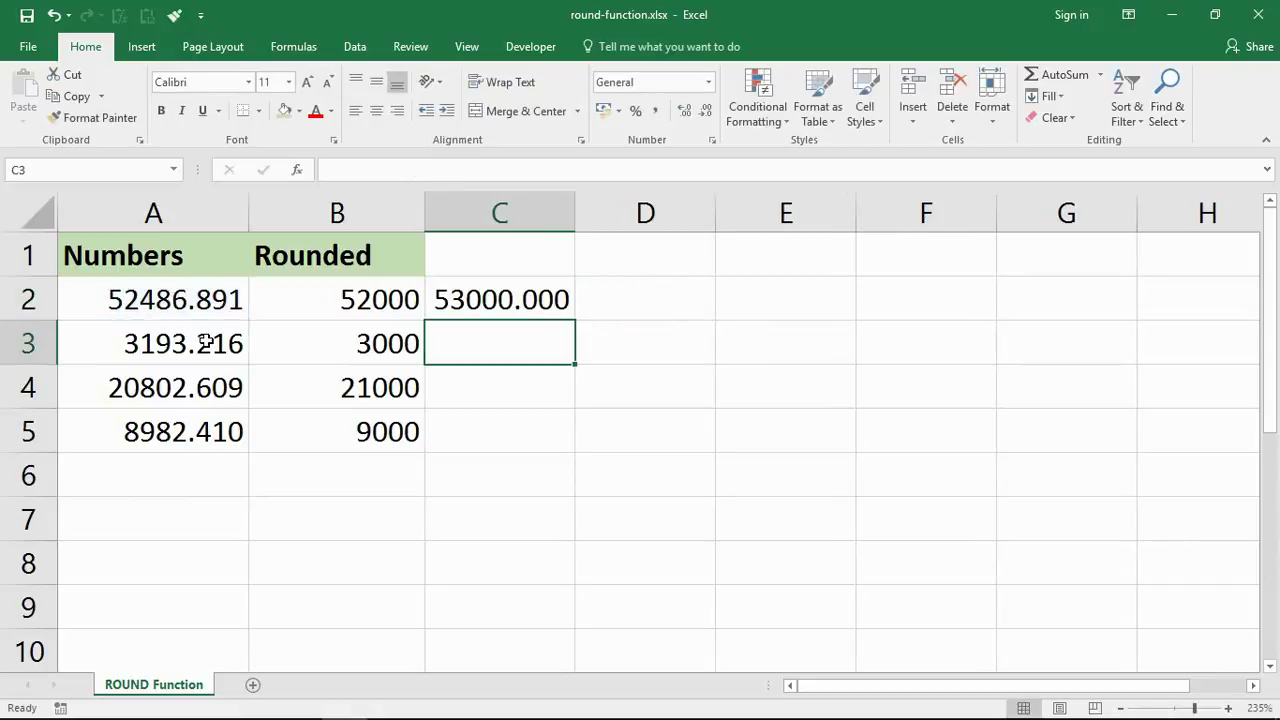
pyautogui.click(565, 300)
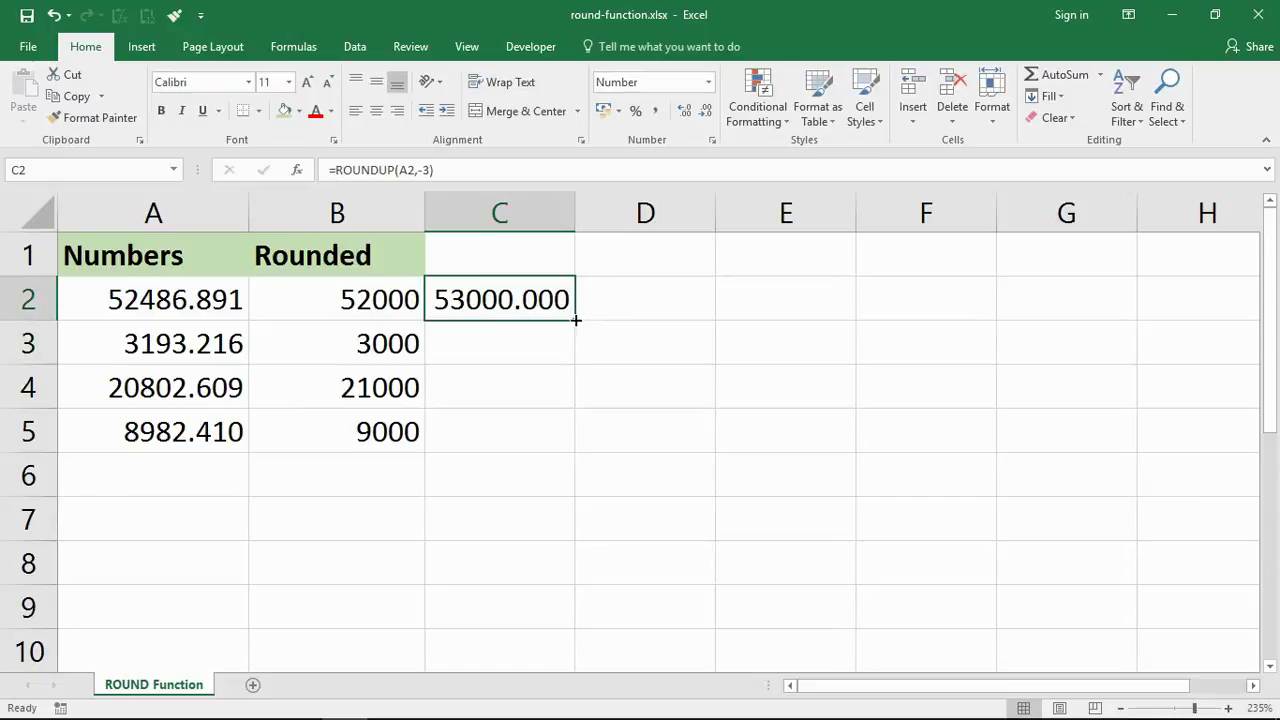
pyautogui.moveTo(575, 320); pyautogui.dragTo(583, 457)
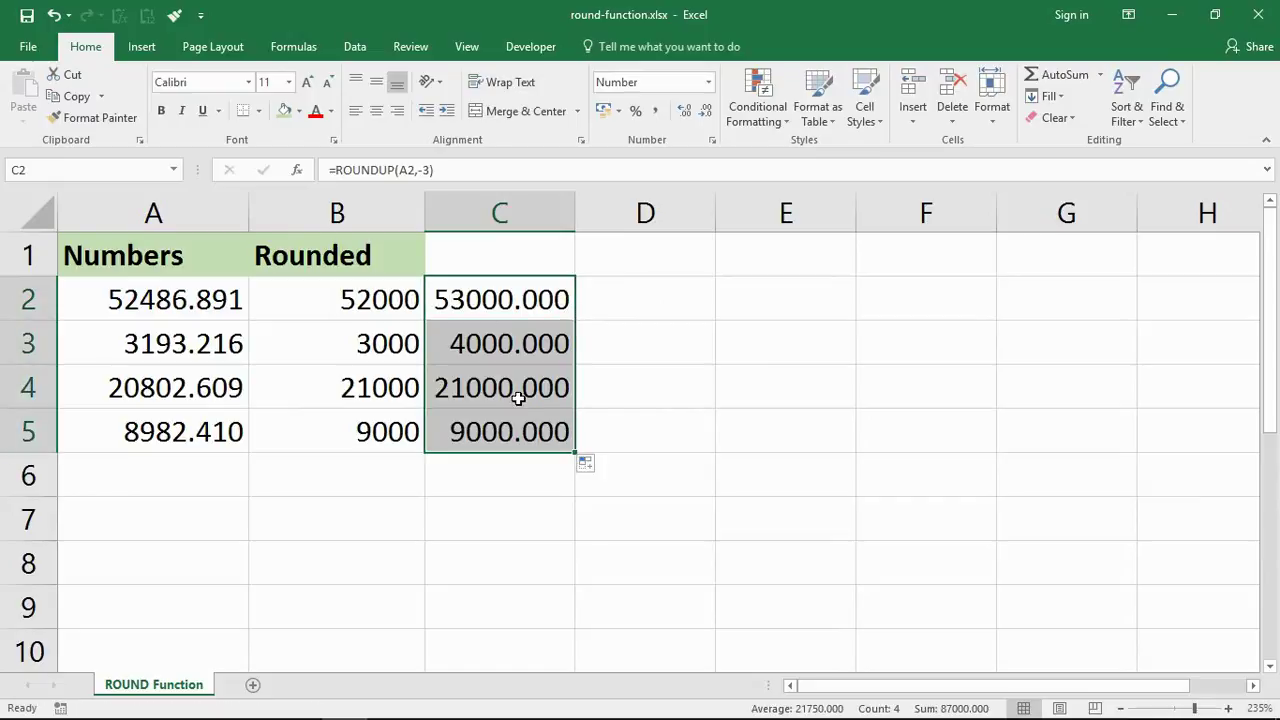
# Step: Remove three decimal places from C2:C5 (53000, 4000, 21000, 9000) and review the B2 and C2 formulas
pyautogui.click(706, 112)
pyautogui.click(706, 112)
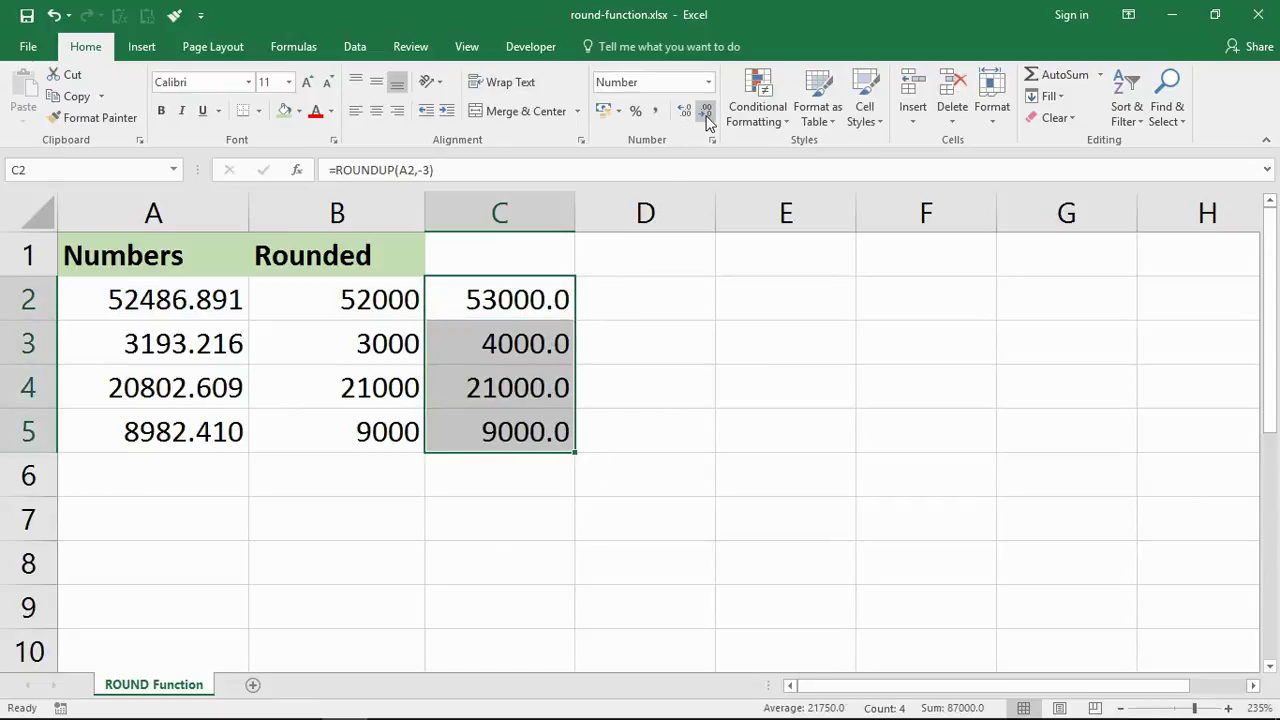
pyautogui.click(706, 112)
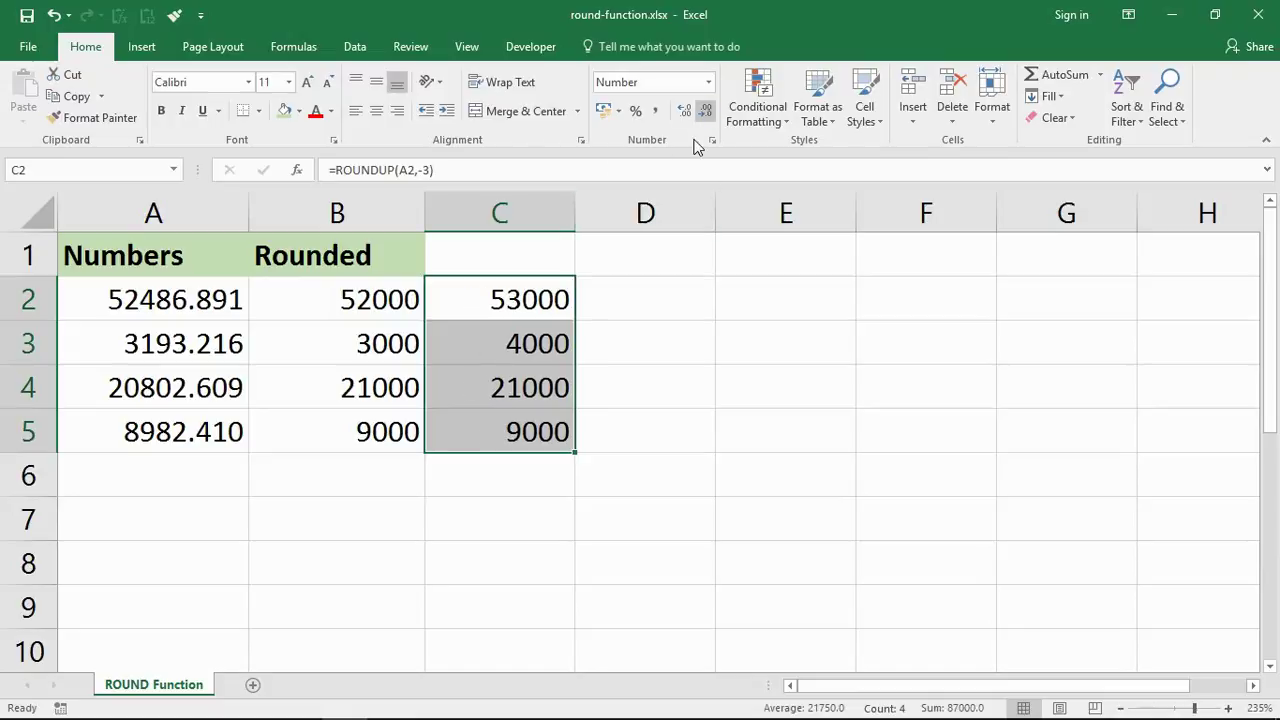
pyautogui.doubleClick(567, 296)
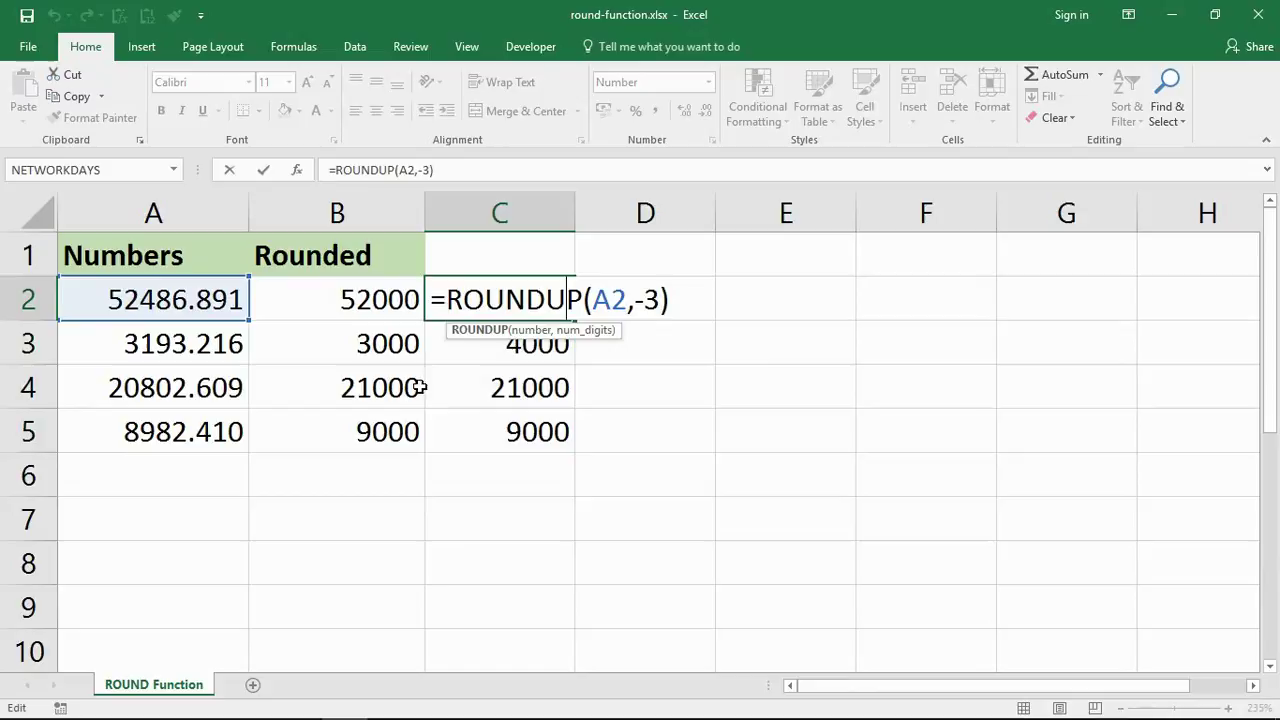
pyautogui.press('Return')
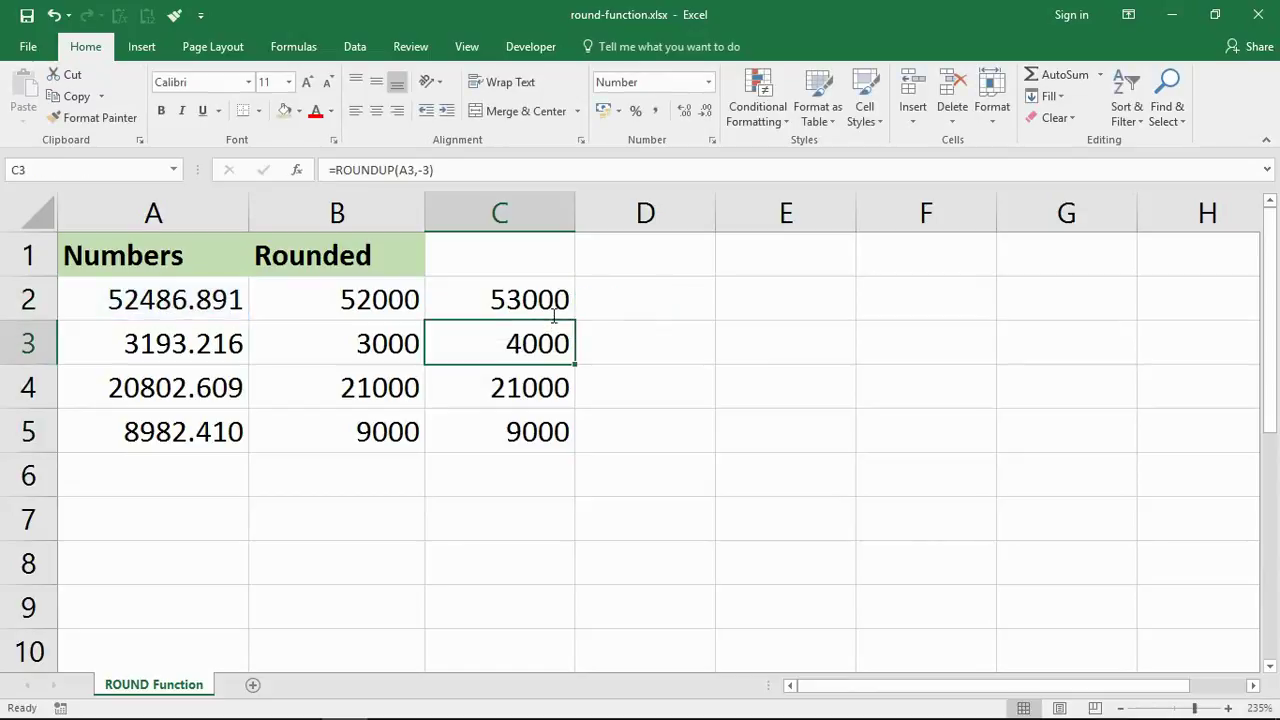
pyautogui.click(355, 296)
pyautogui.click(521, 293)
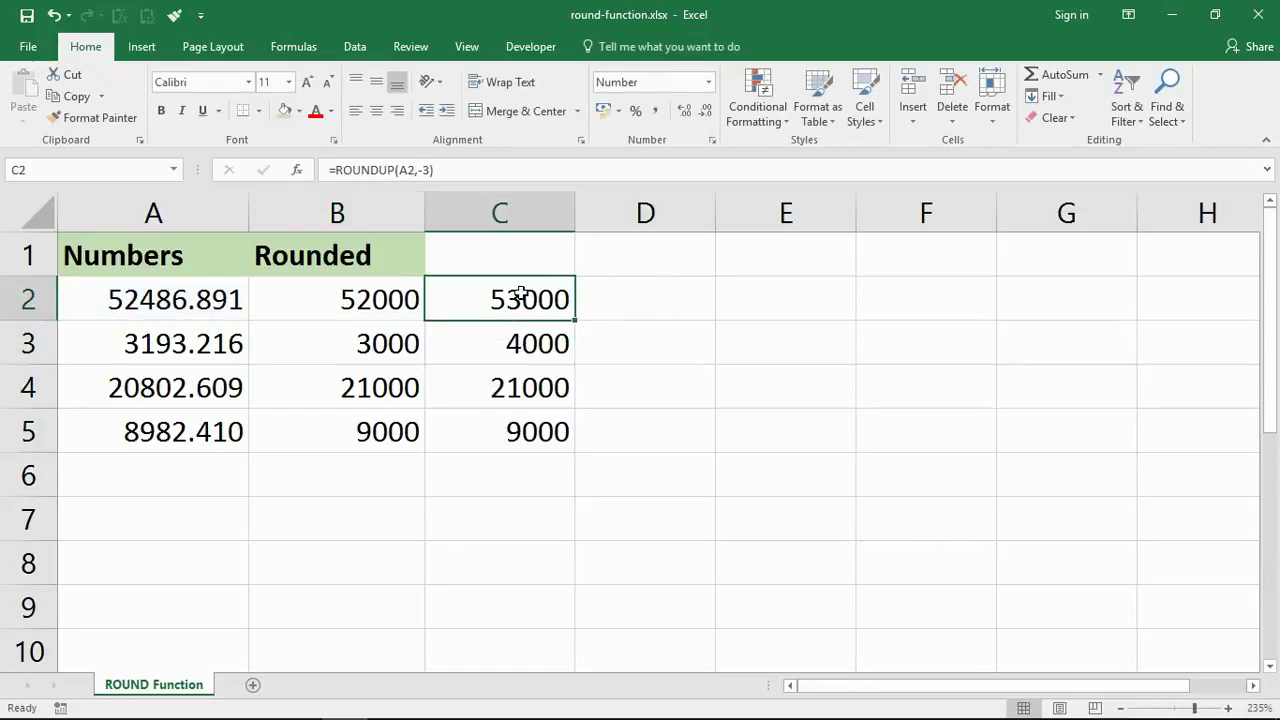
pyautogui.moveTo(398, 392); pyautogui.dragTo(522, 460)
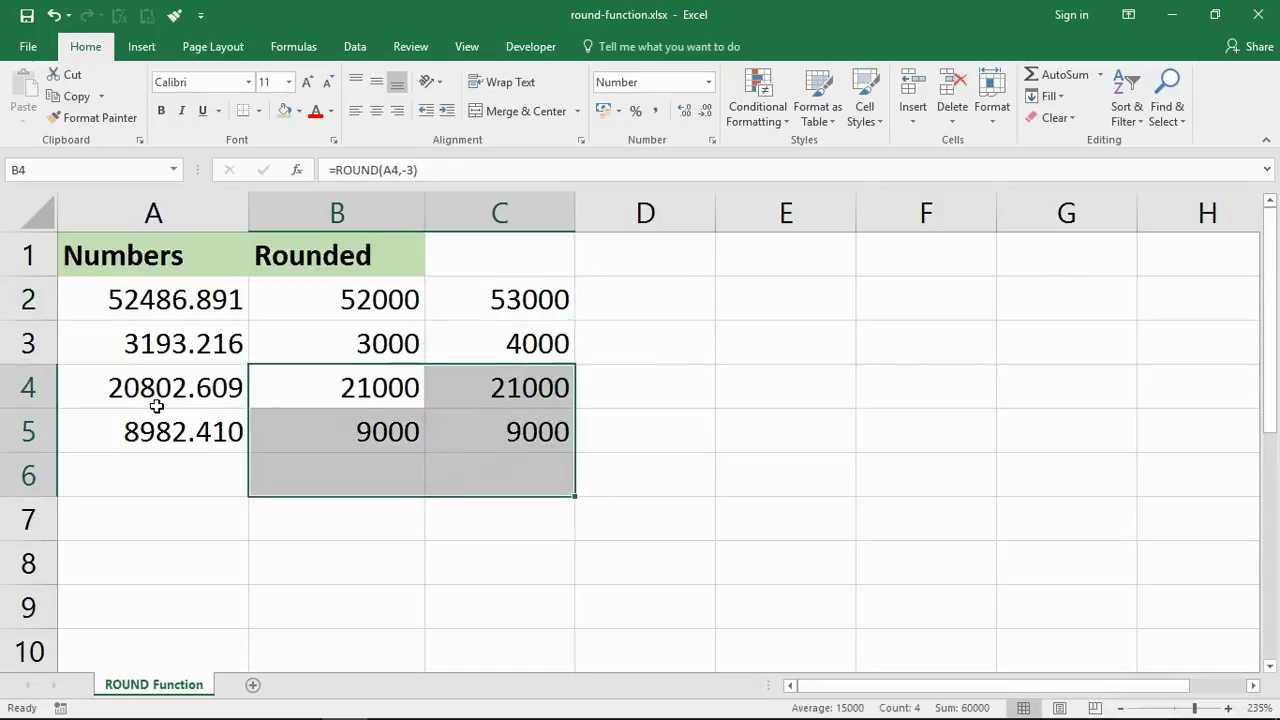
pyautogui.moveTo(404, 290); pyautogui.dragTo(550, 332)
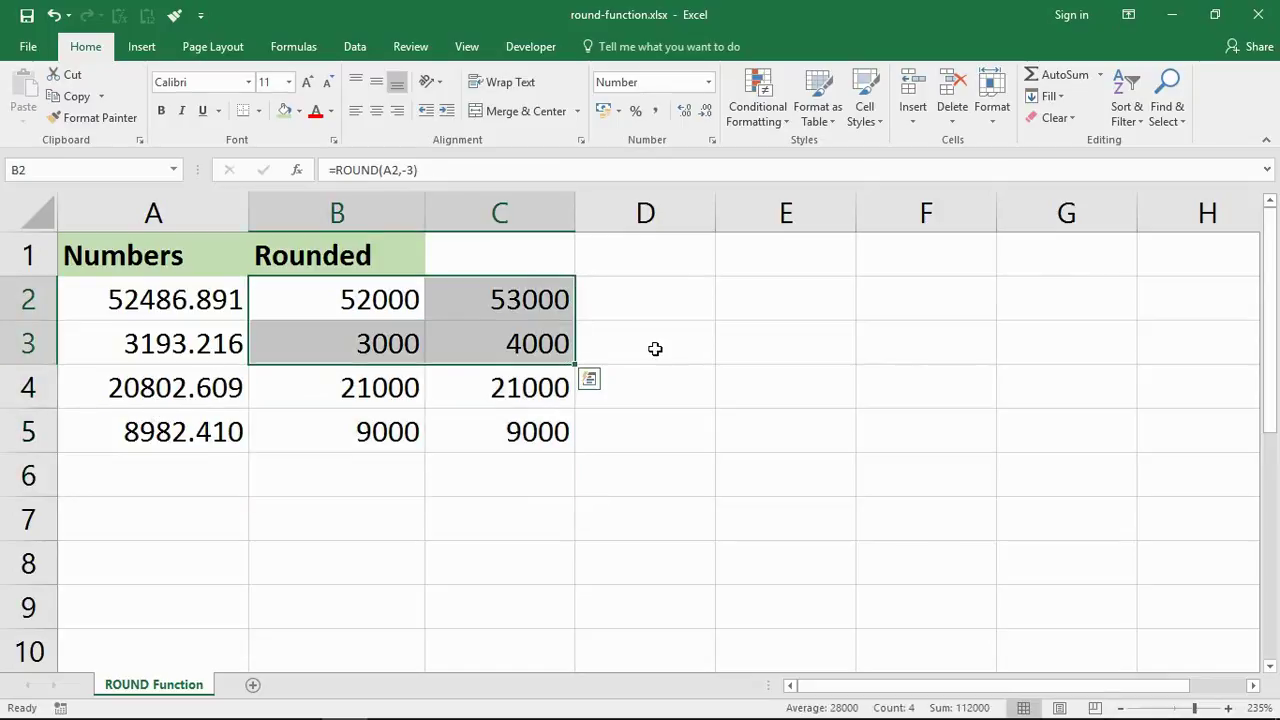
pyautogui.click(691, 352)
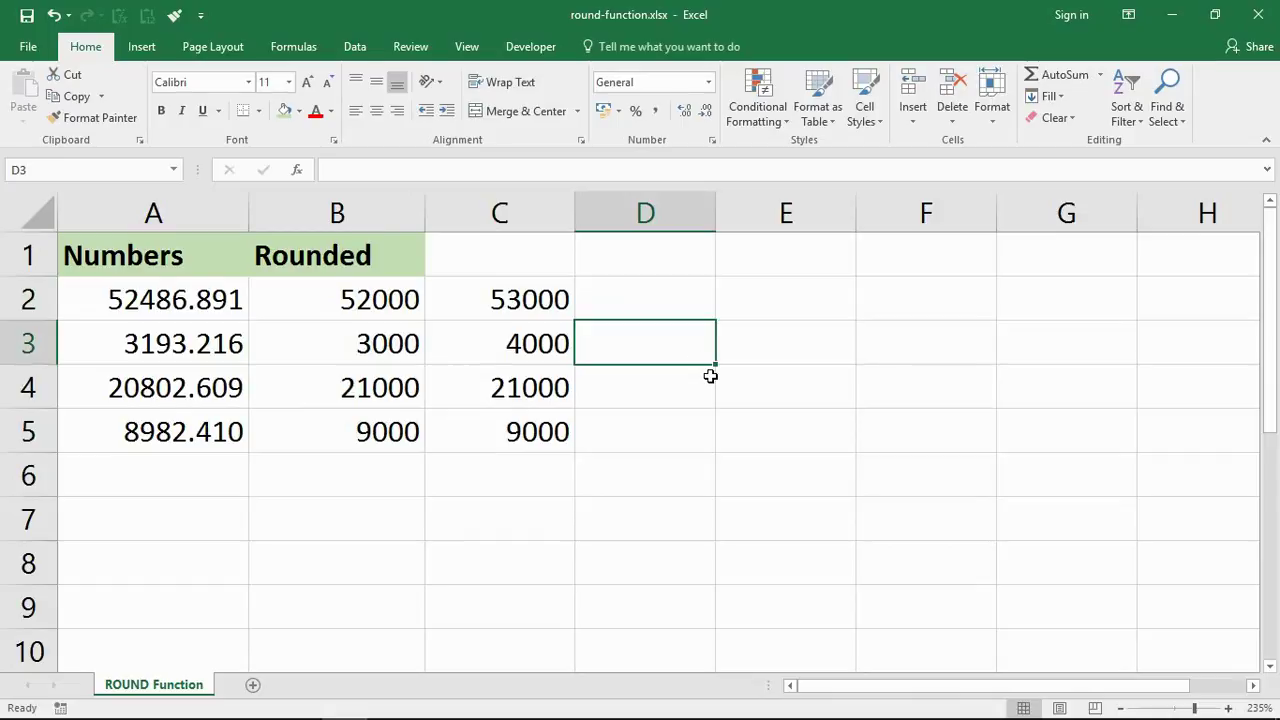